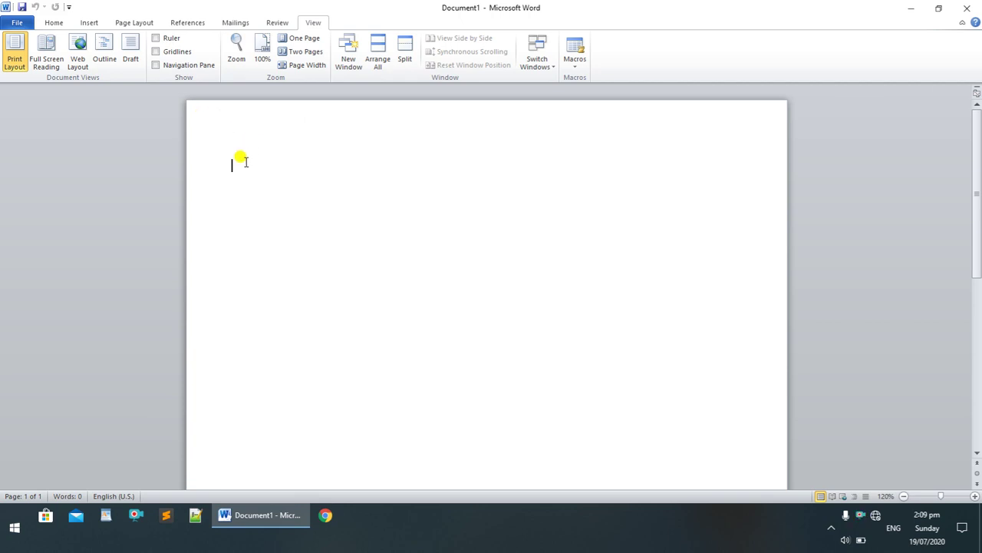
Step: Copy the Help article 'Choose the 32-bit or 64-bit version' and paste it into Document1
key(F1)
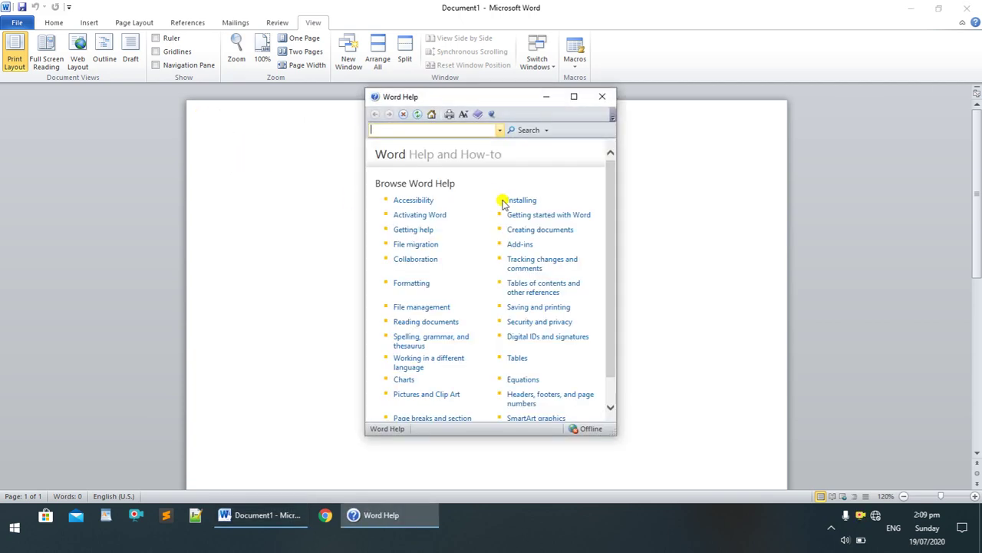
click(525, 200)
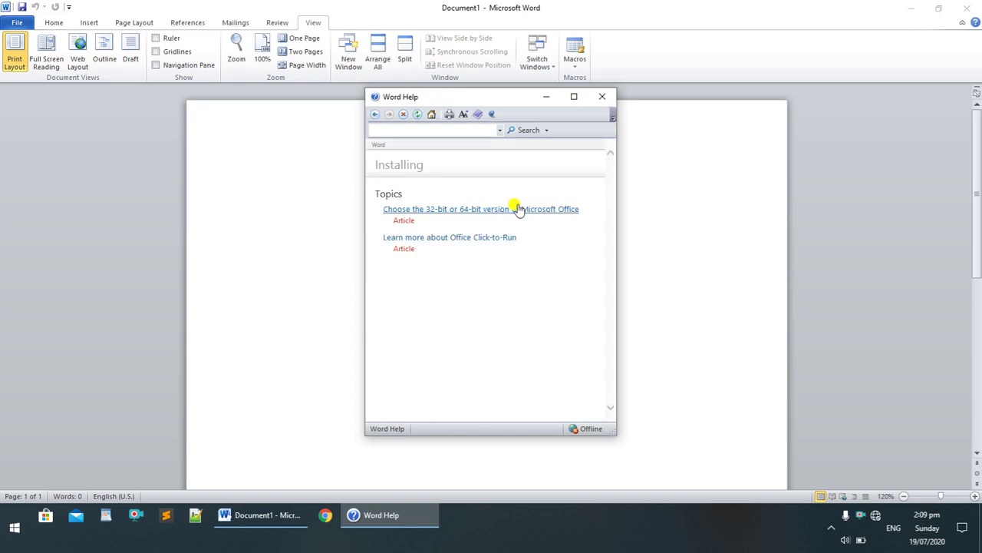
click(510, 210)
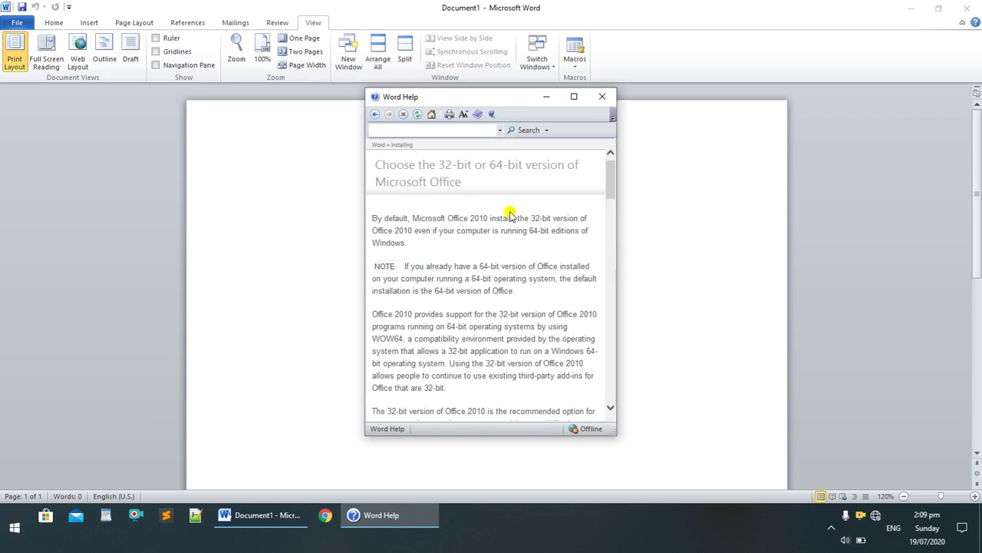
key(ctrl+a)
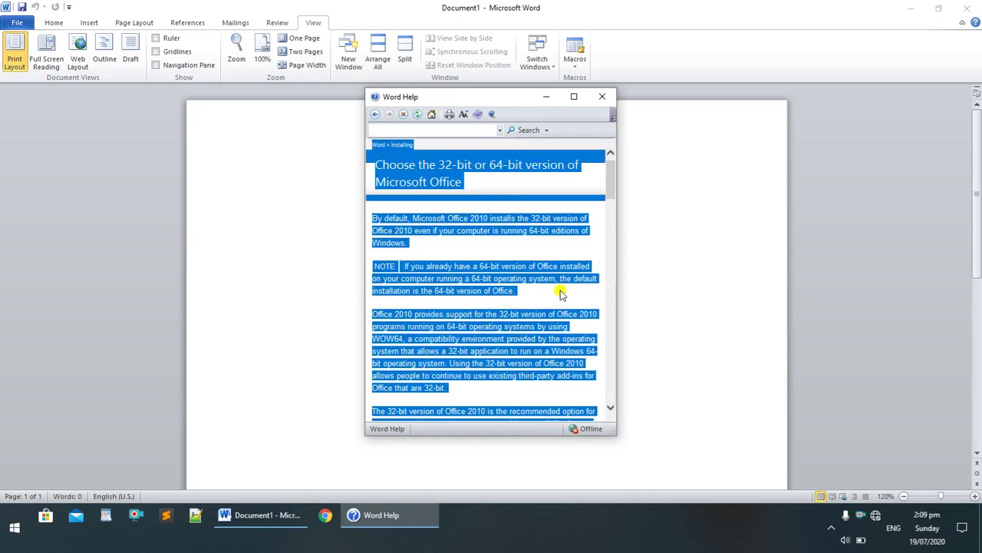
click(604, 97)
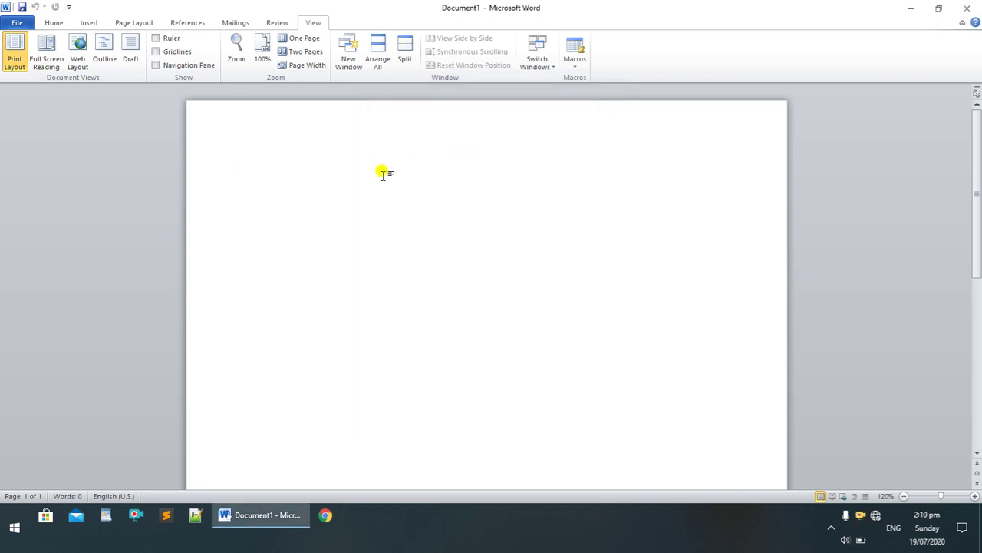
key(ctrl+v)
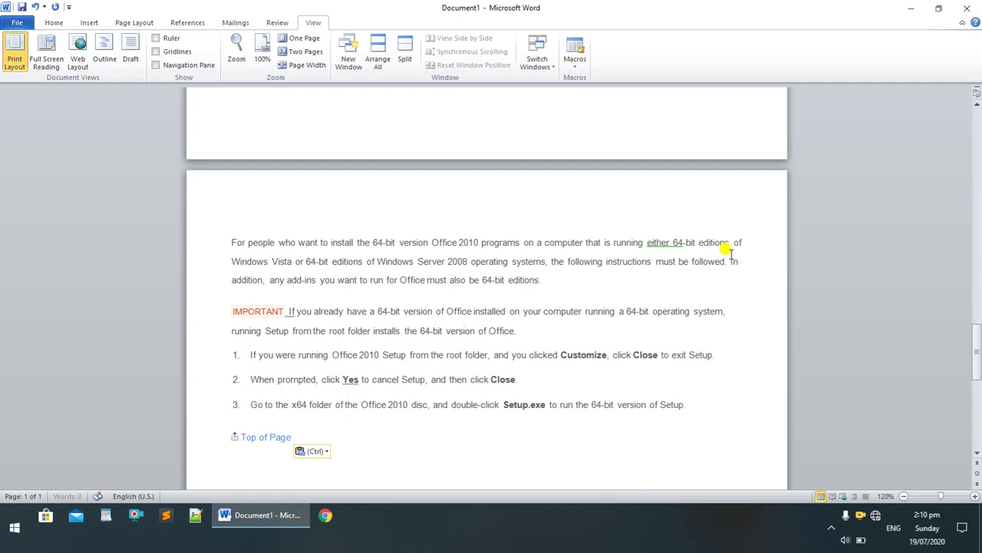
Step: Scroll back to the article's top and check its Word > Installing breadcrumb line
click(979, 187)
click(980, 186)
click(979, 187)
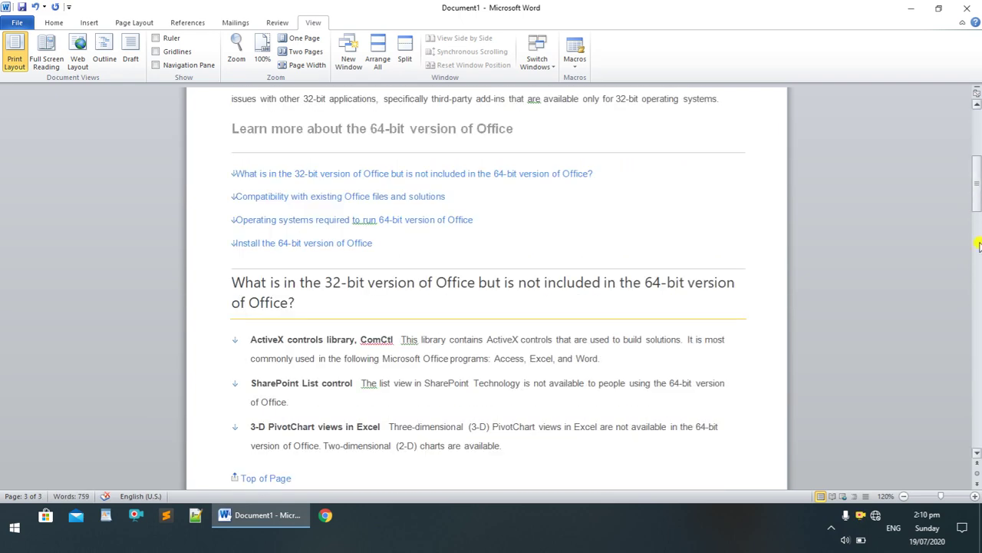
drag(979, 172, 979, 120)
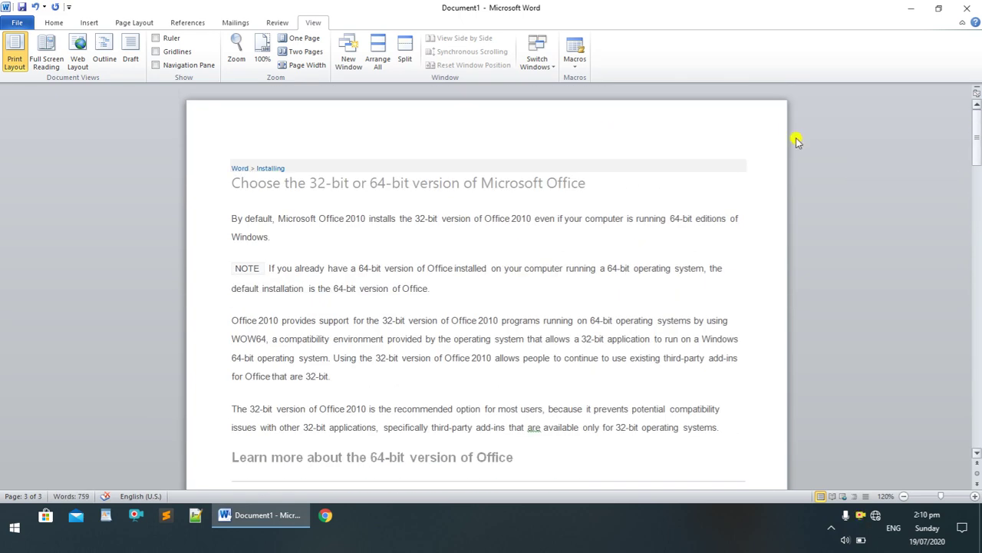
click(197, 110)
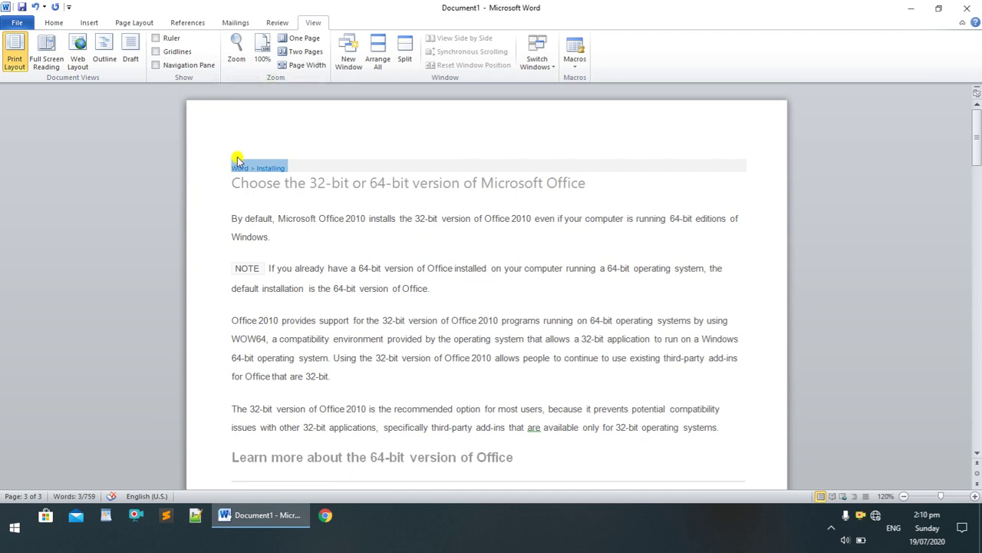
click(239, 232)
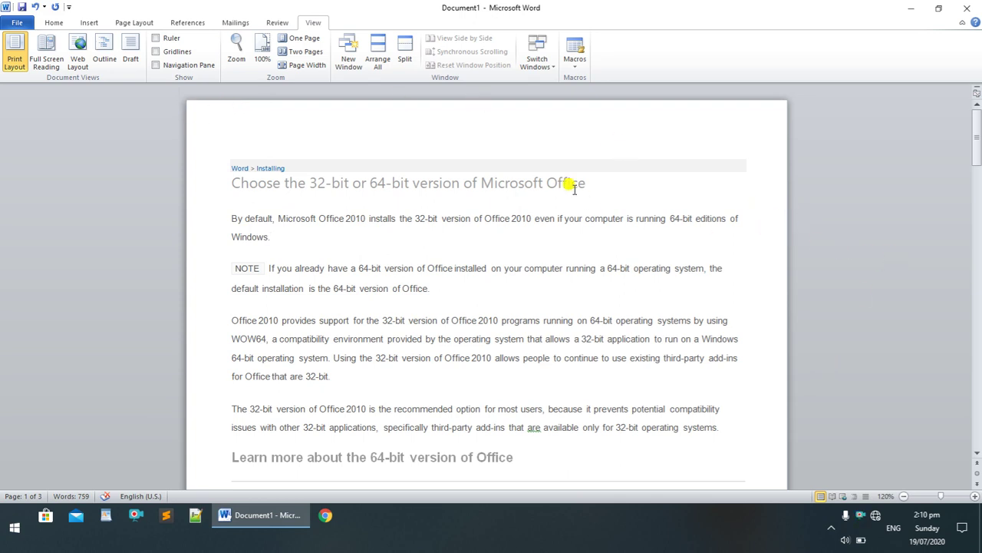
Step: Turn on the rulers, try and undo indent marker changes, then raise the top margin
click(155, 40)
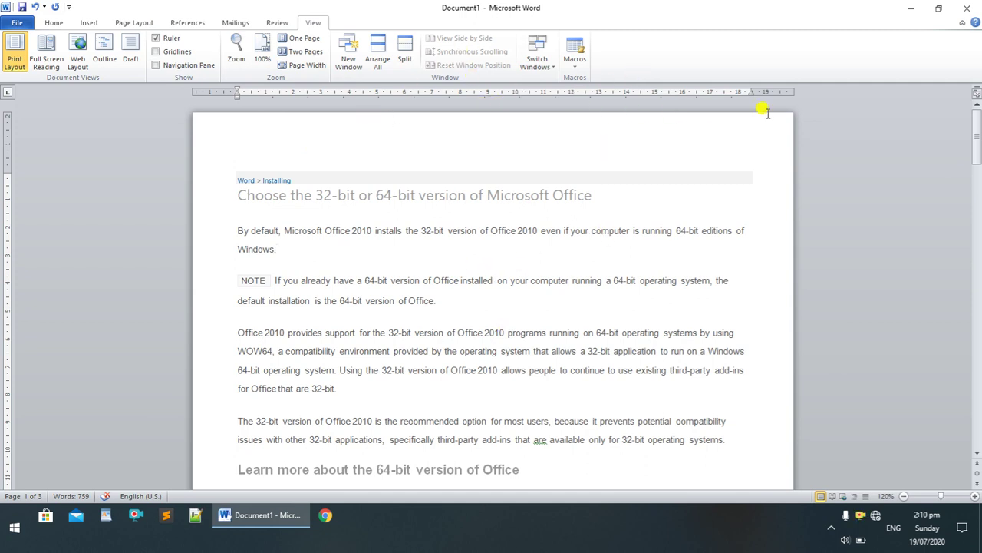
drag(752, 95, 766, 94)
drag(238, 93, 217, 94)
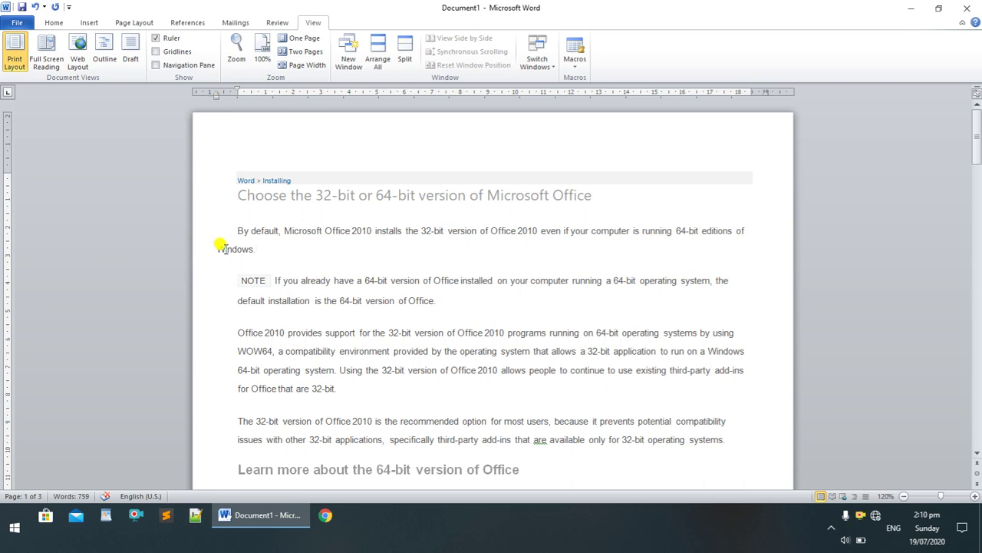
key(ctrl+z)
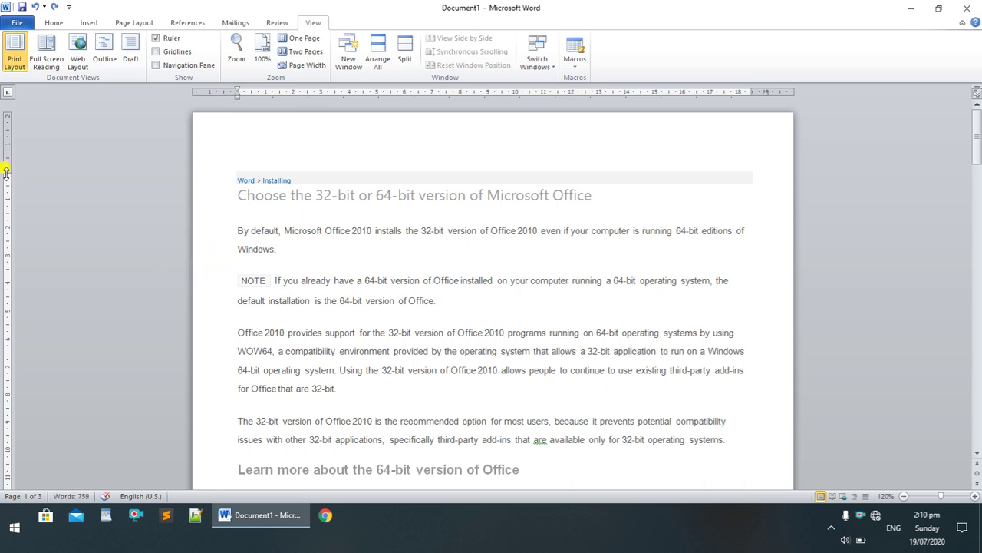
drag(5, 170, 5, 139)
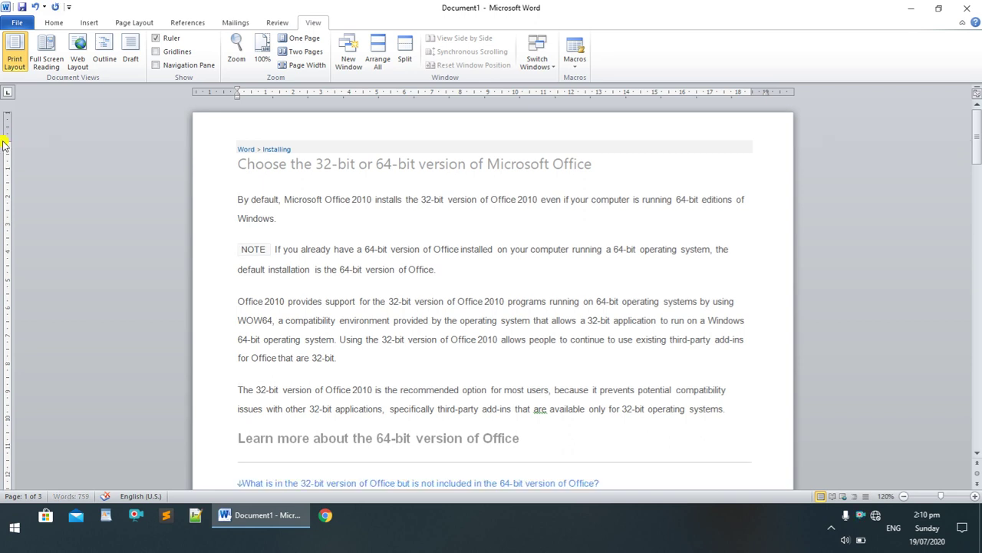
Step: Hide the rulers, then add and remove blank lines above the article's breadcrumb
click(168, 46)
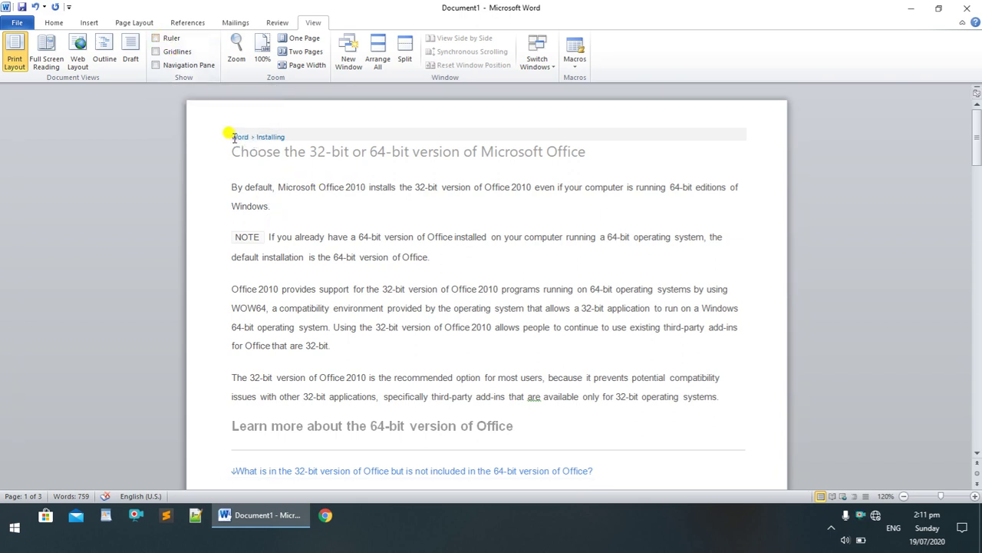
drag(231, 135, 307, 239)
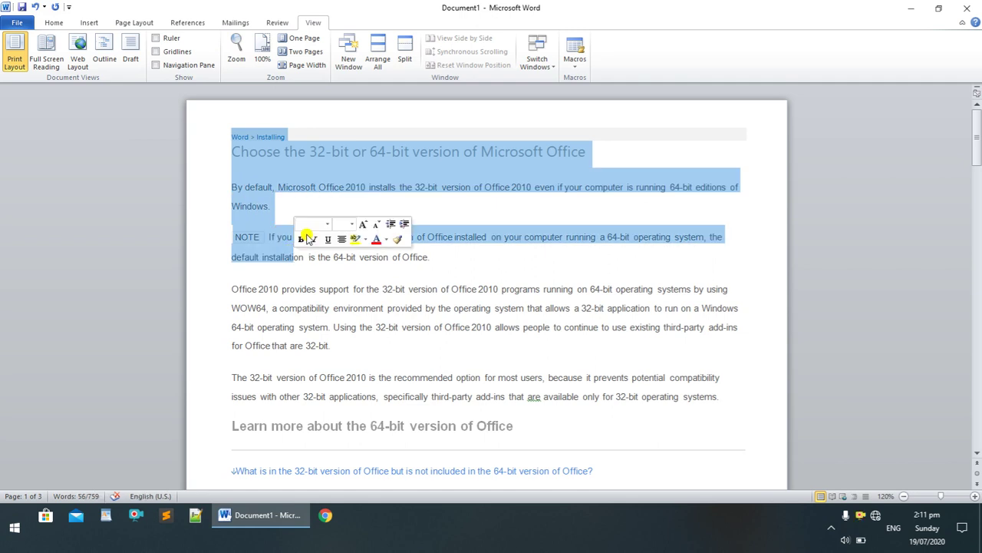
click(220, 136)
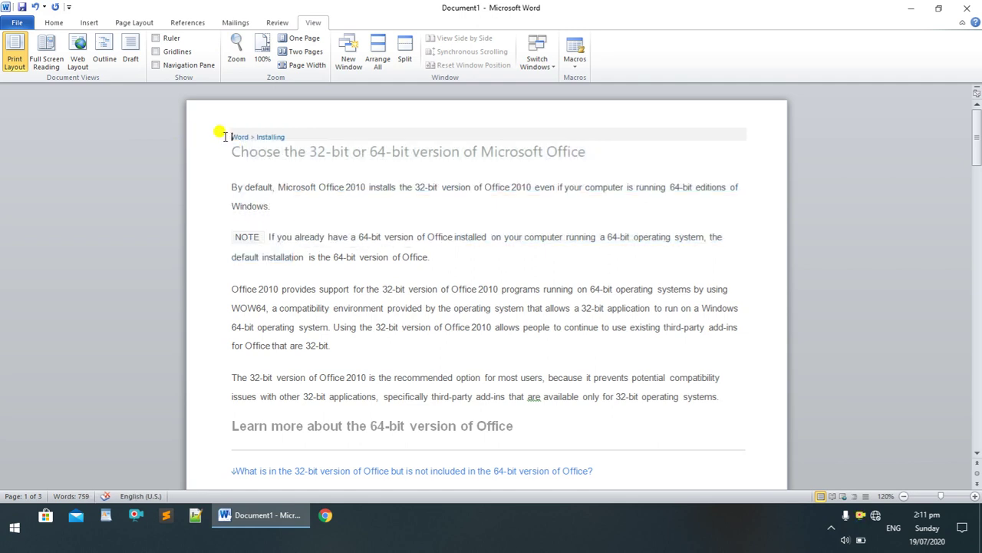
key(Return)
key(Return)
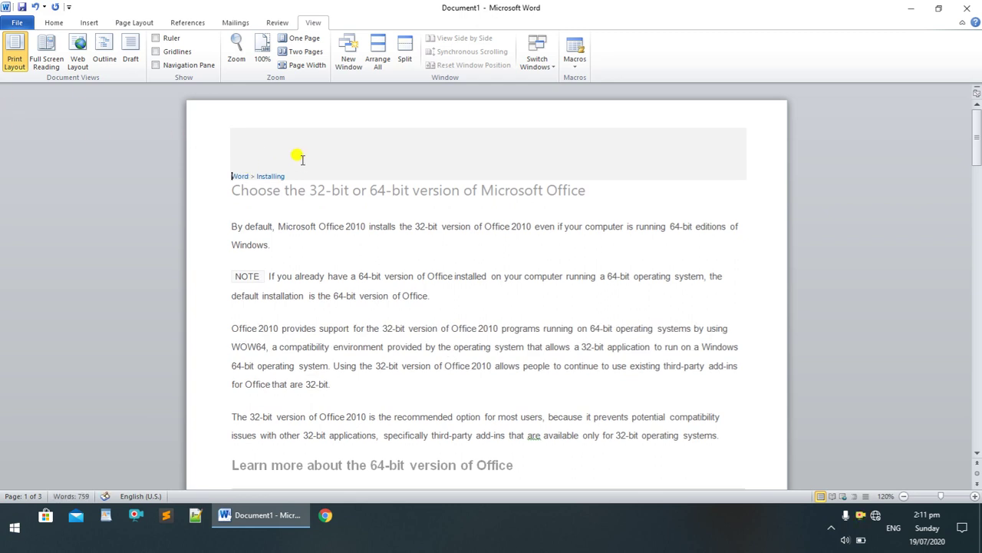
key(BackSpace)
key(BackSpace)
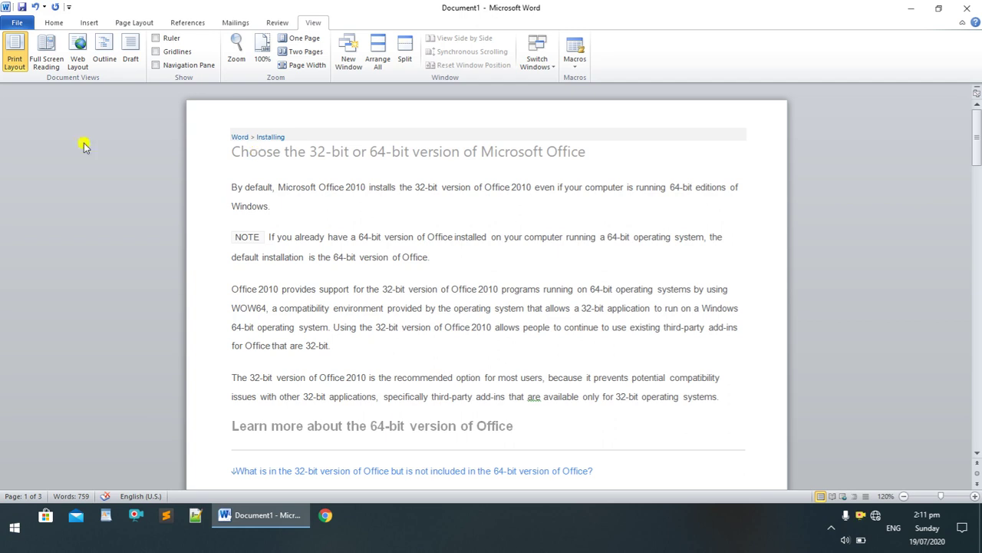
Step: Show the rulers again, lower the top margin, and turn on gridlines
click(179, 40)
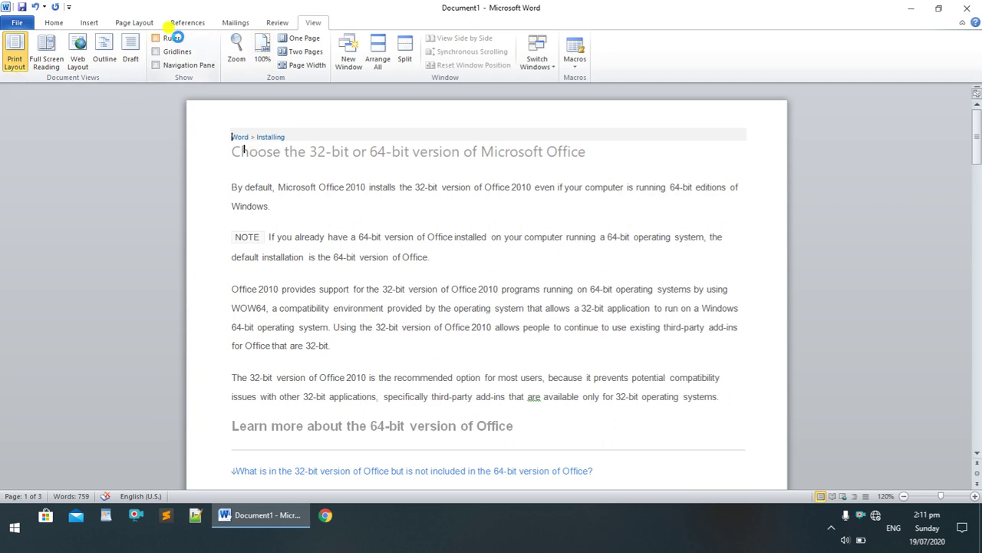
drag(4, 140, 6, 175)
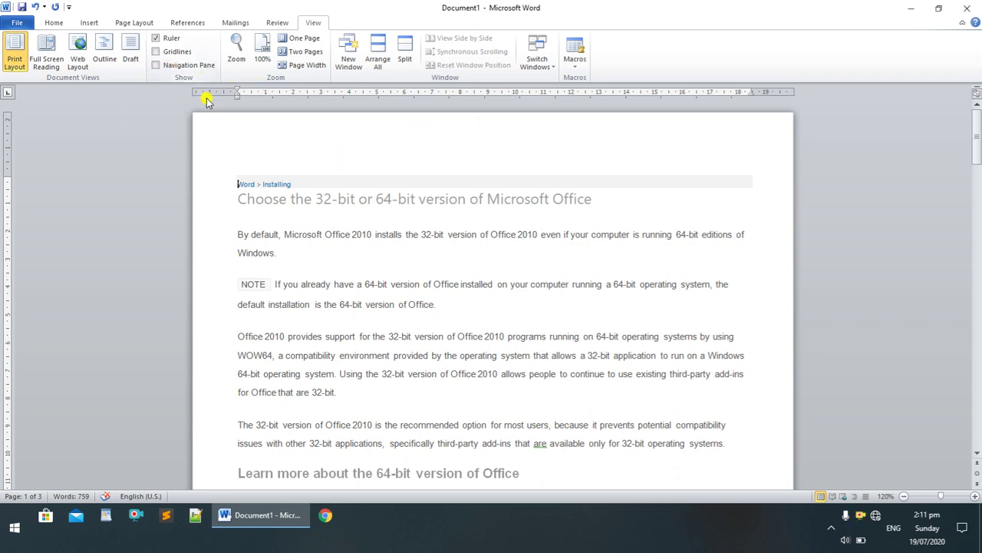
click(171, 52)
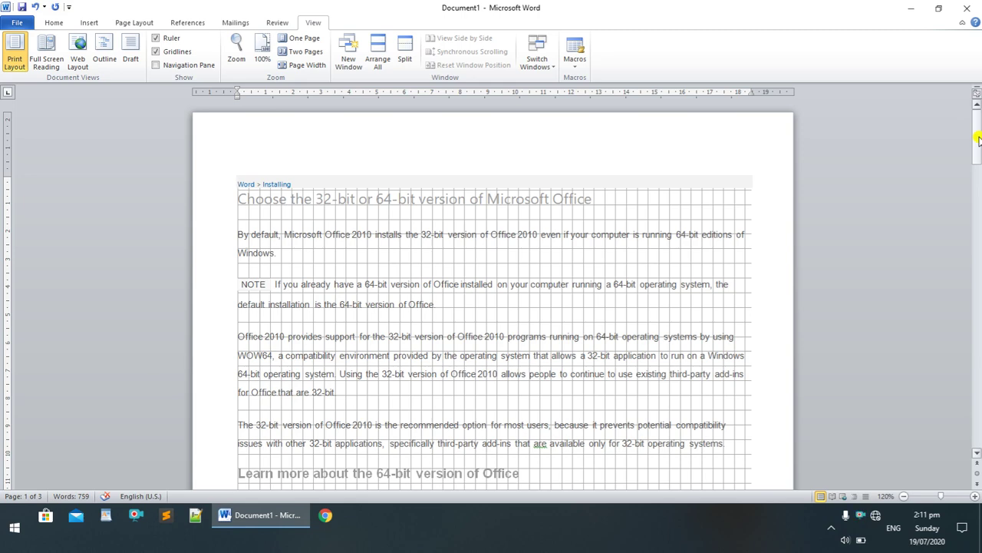
drag(979, 139, 979, 369)
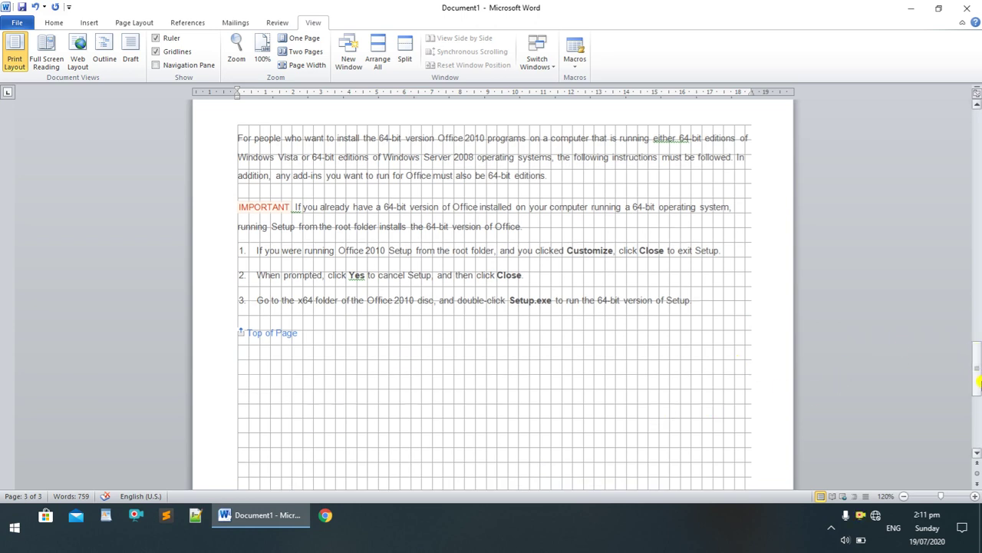
click(978, 406)
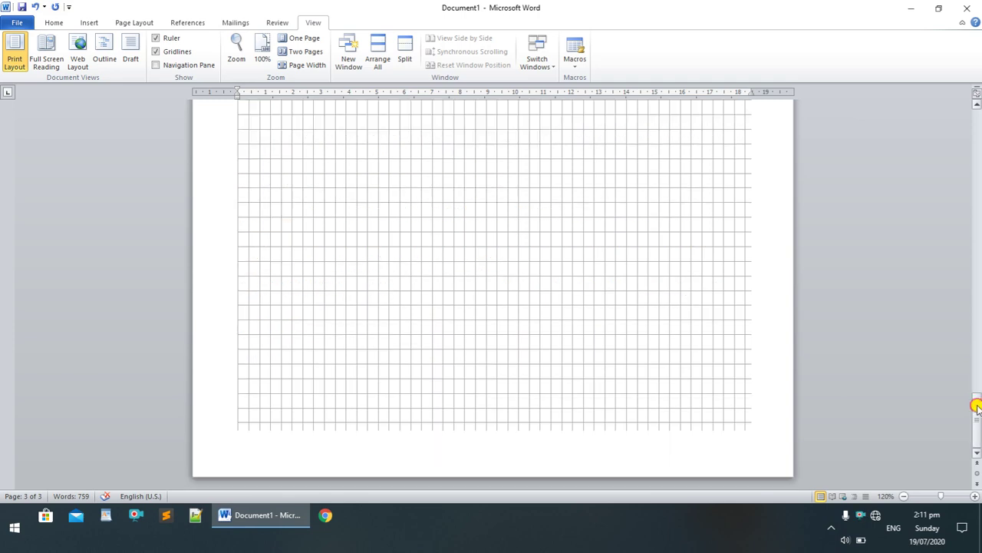
drag(978, 409, 978, 141)
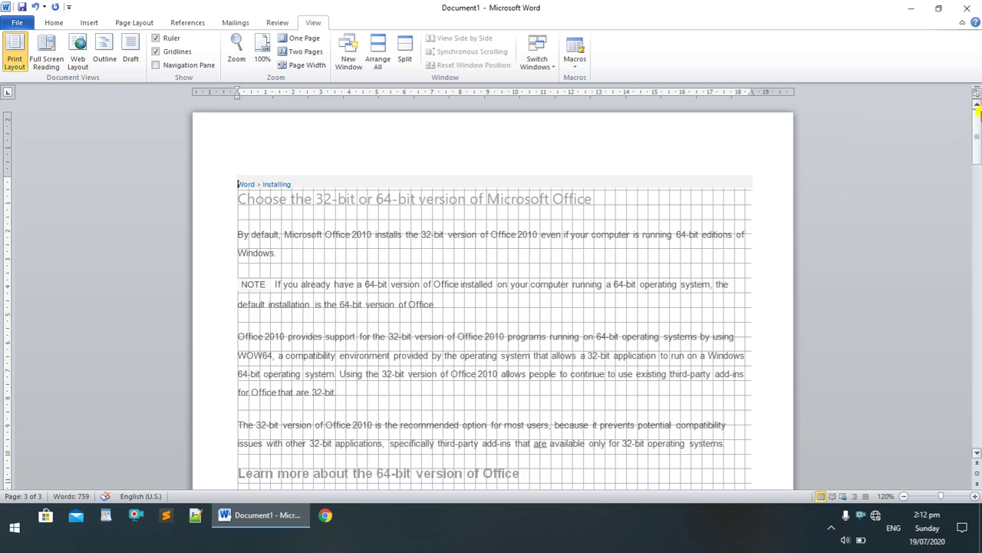
click(182, 54)
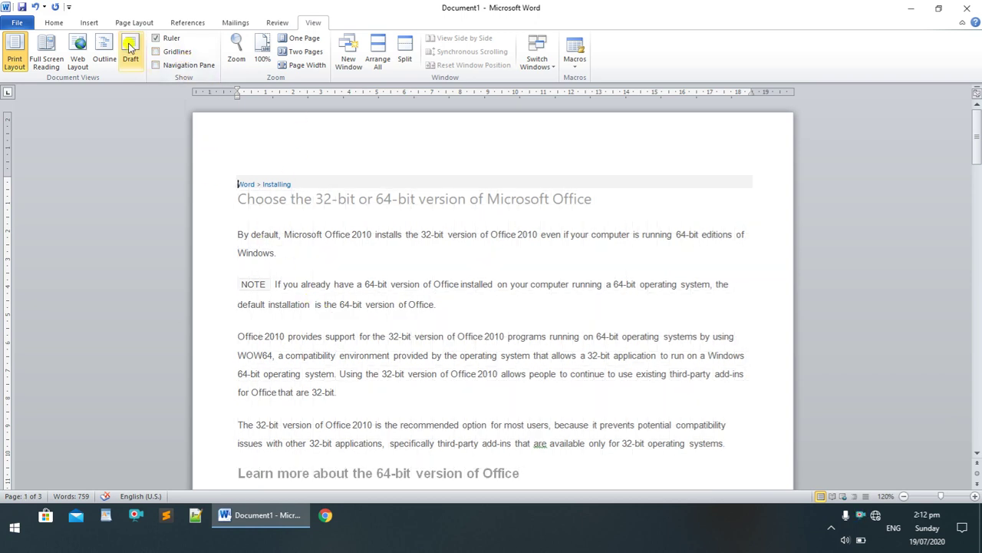
click(171, 66)
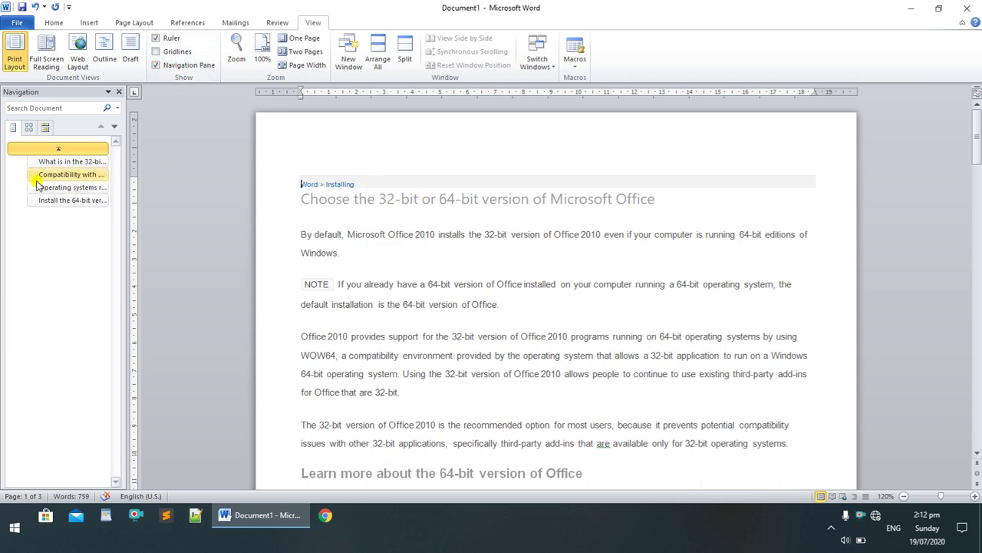
Step: Jump to the top and 32-bit-only headings, then to pages 2 and 3 via thumbnails
click(90, 148)
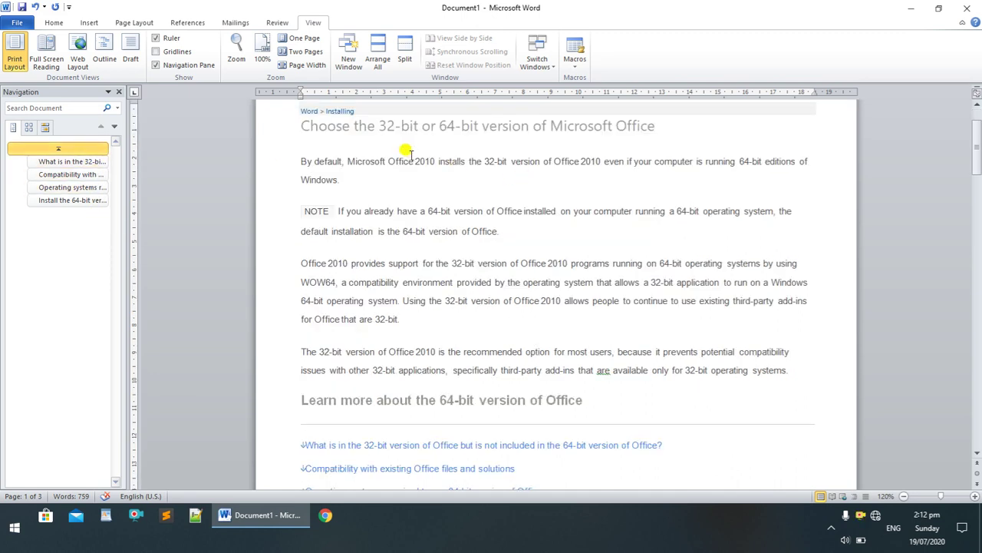
click(66, 163)
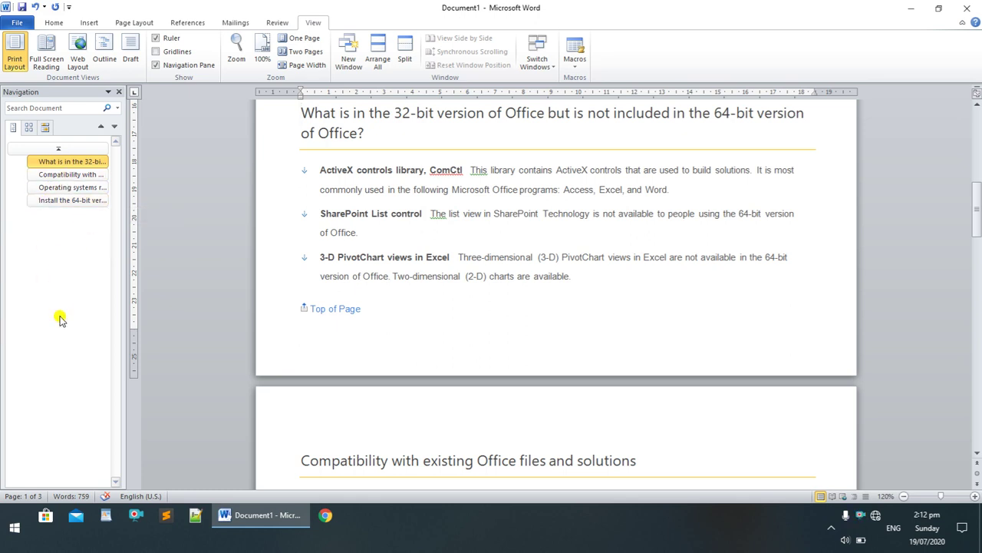
click(29, 128)
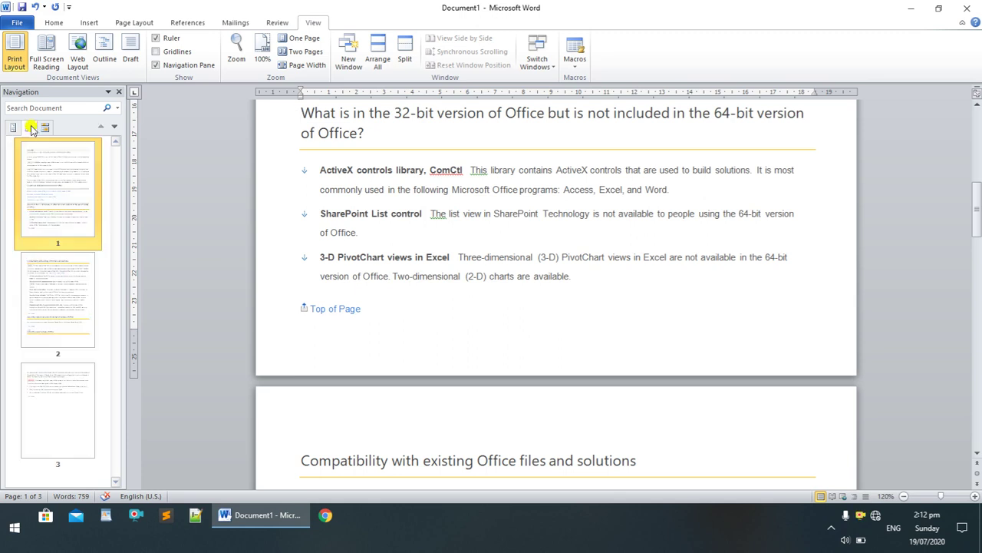
click(61, 292)
click(69, 422)
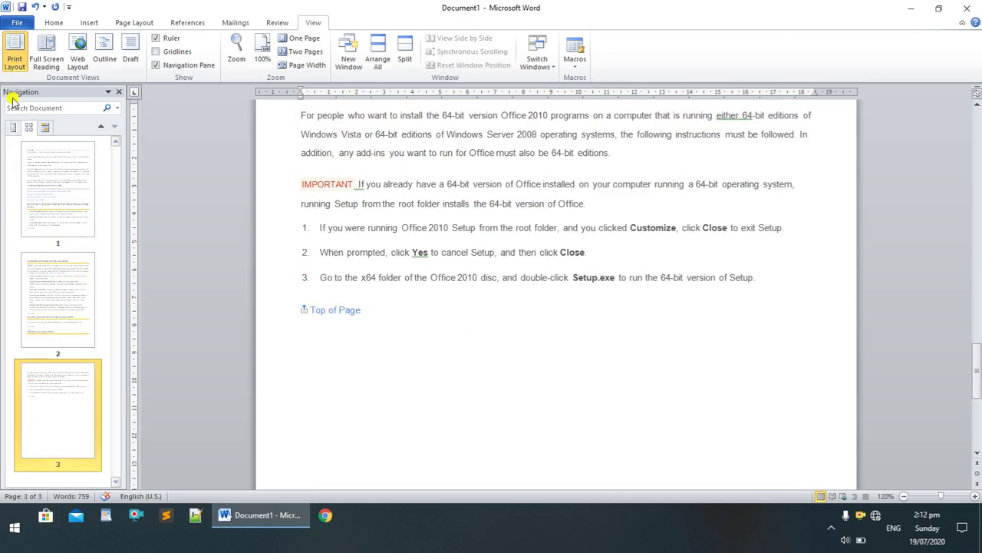
Step: Step through headings to 'Install the 64-bit version of Office', then hide the navigation pane
click(12, 128)
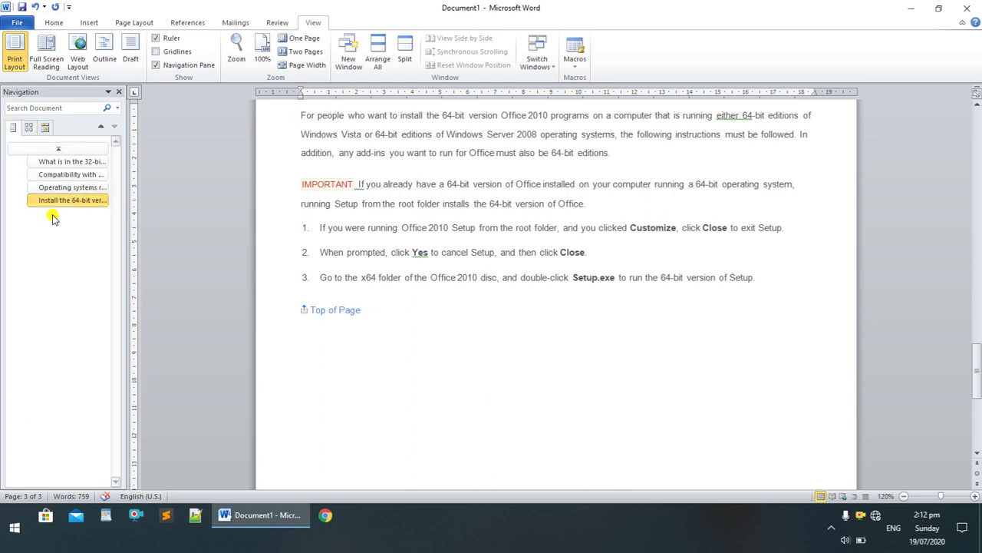
click(100, 127)
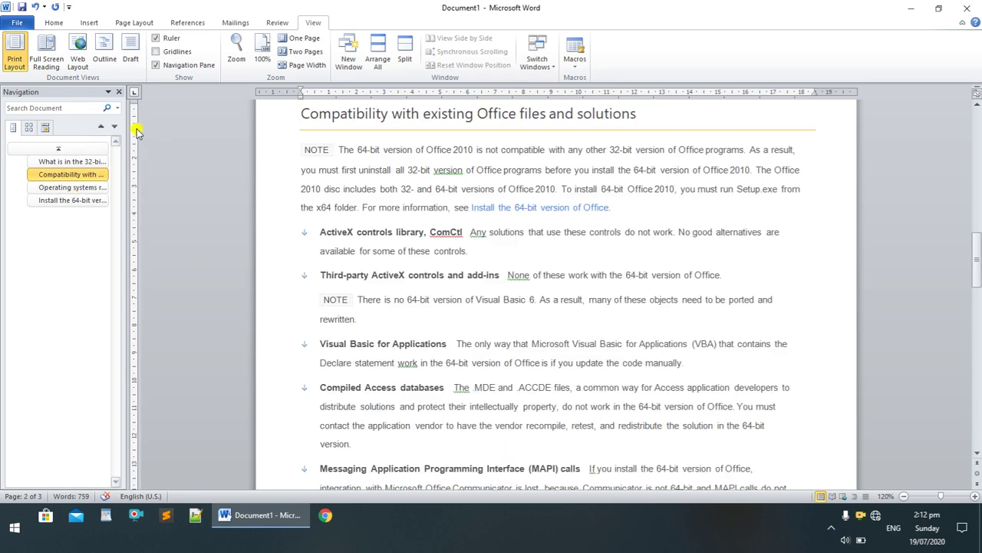
click(112, 127)
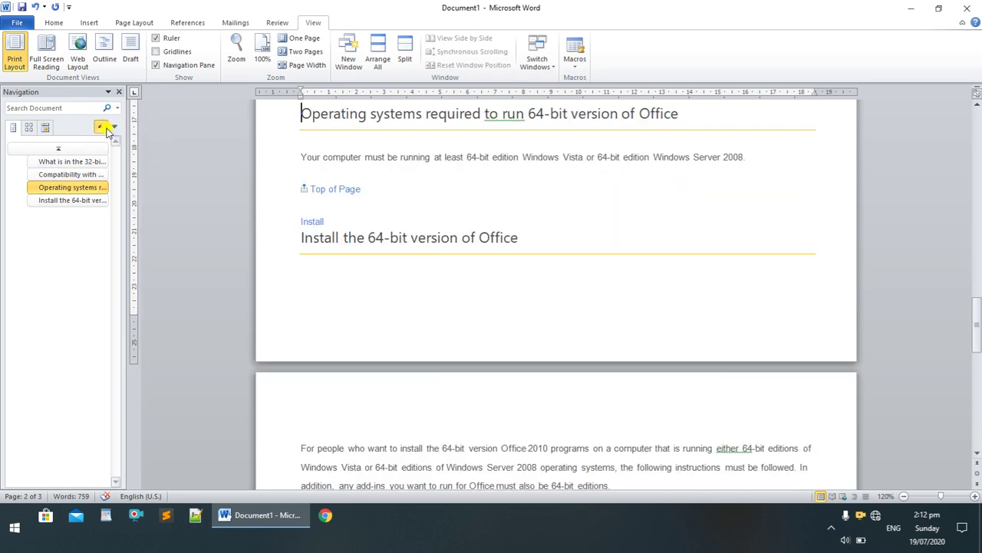
click(100, 128)
click(111, 128)
click(111, 128)
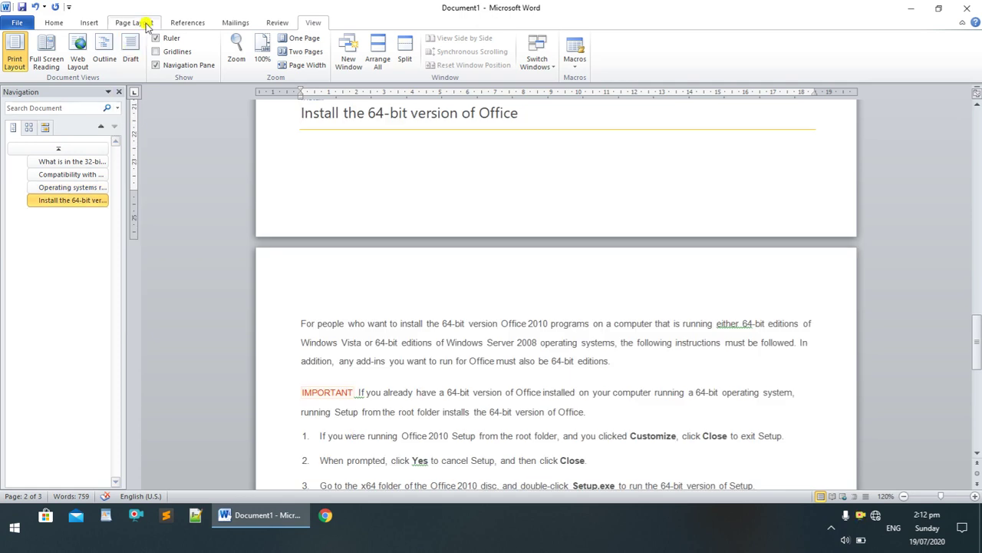
click(173, 66)
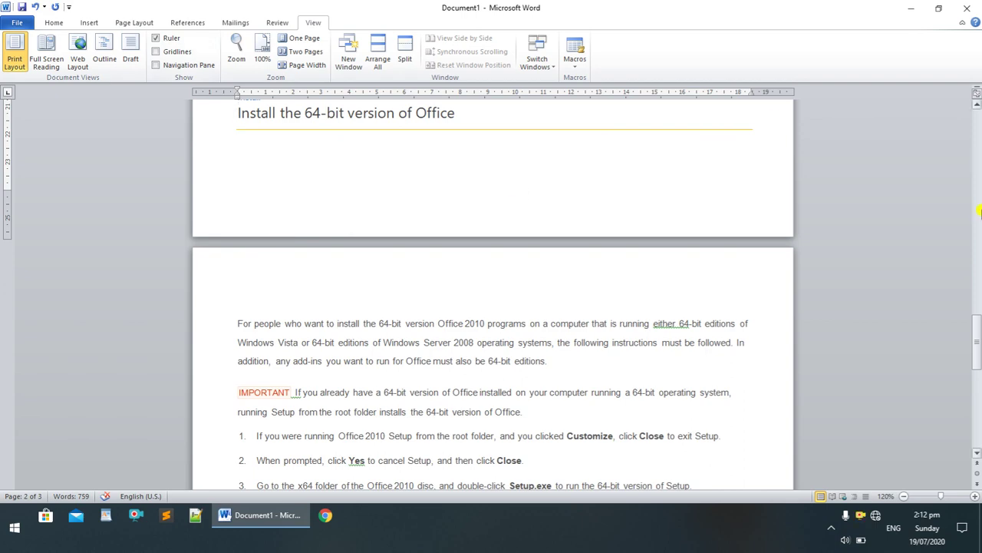
Step: Scroll to the article's start and set the zoom to 100% in the Zoom dialog
click(978, 211)
drag(977, 244, 973, 136)
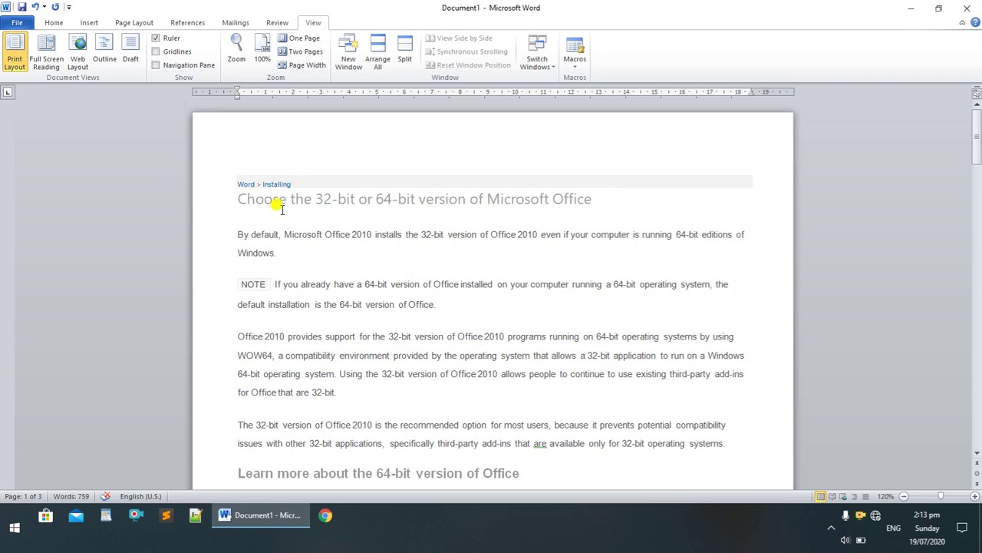
click(239, 56)
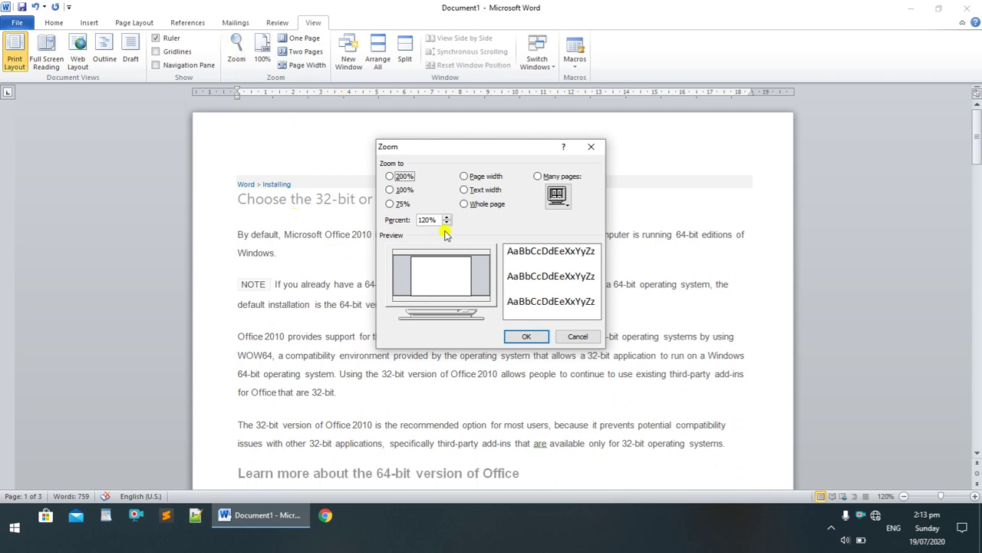
click(401, 190)
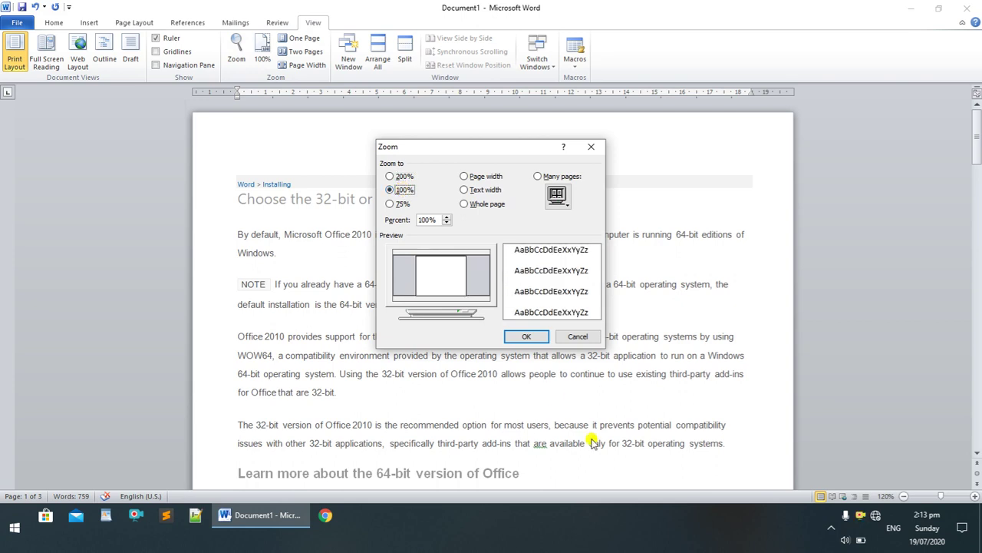
click(527, 338)
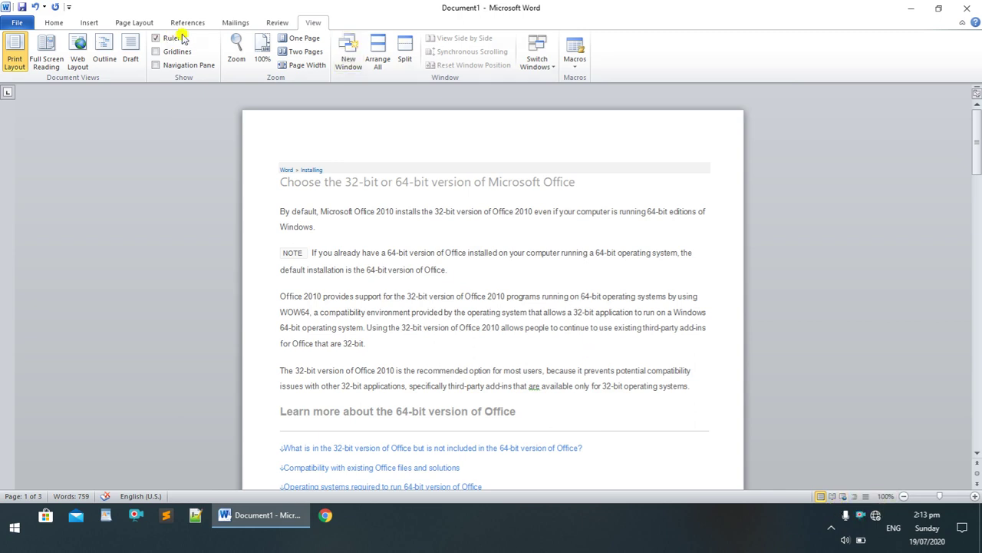
Step: Try zooms of 212%, 200% and 116%, then reset the zoom to 100%
click(948, 496)
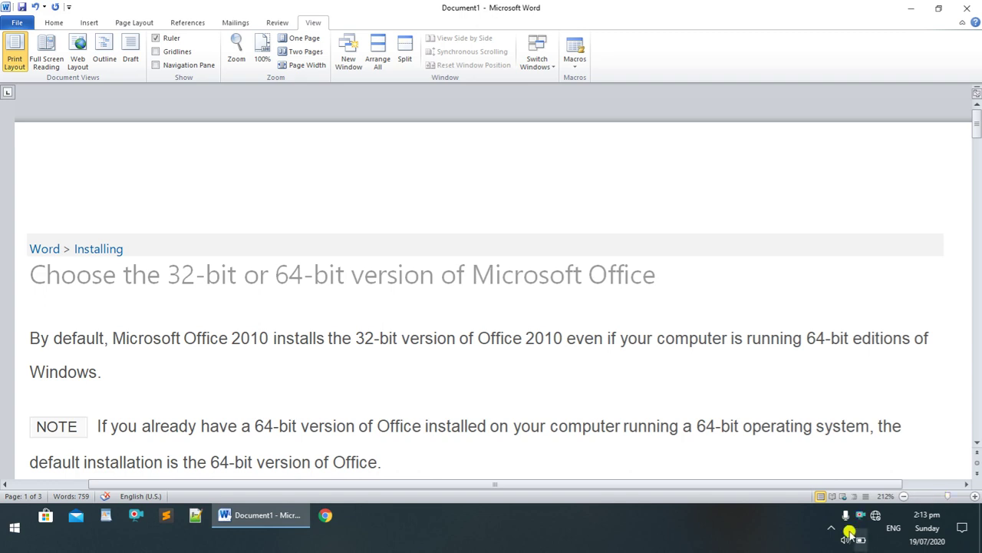
click(241, 59)
click(390, 176)
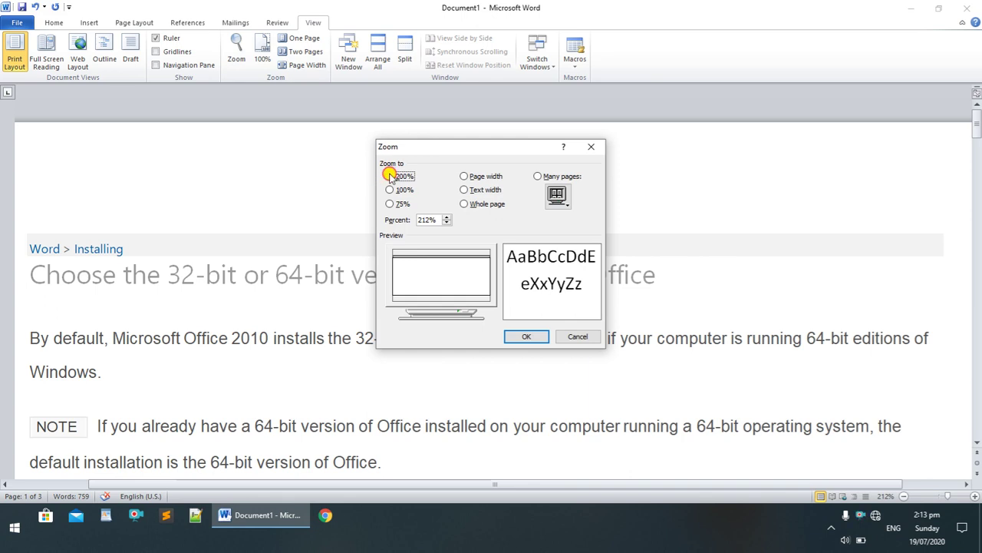
click(527, 338)
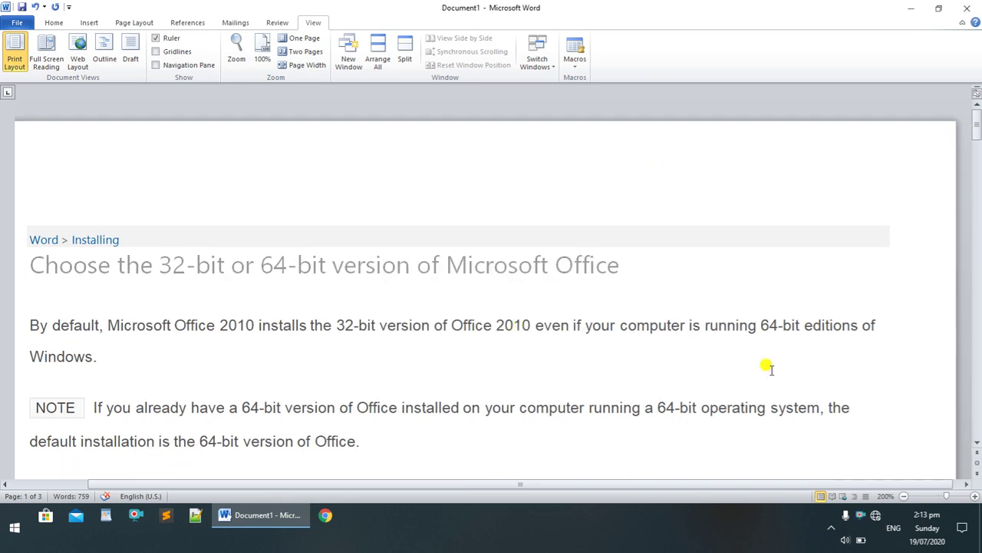
click(940, 498)
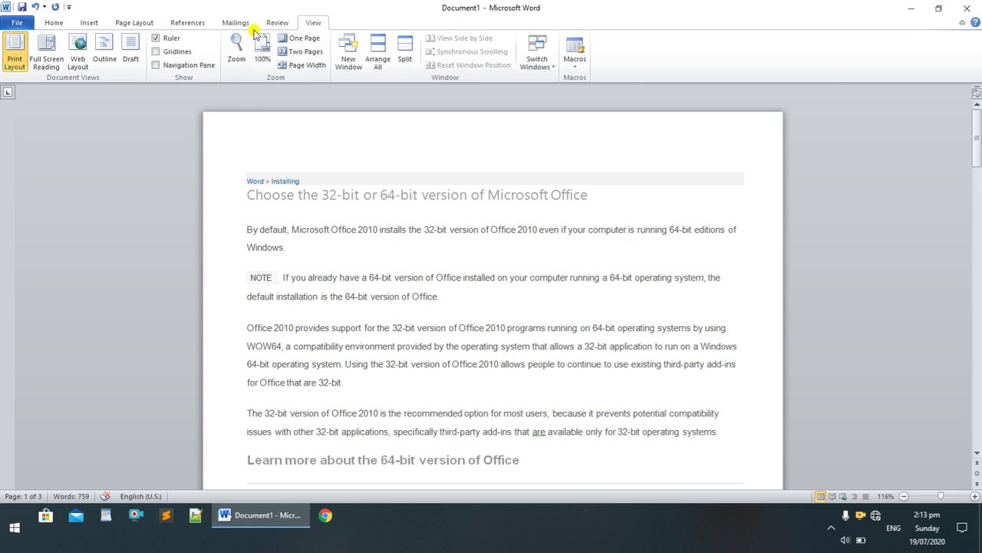
click(264, 54)
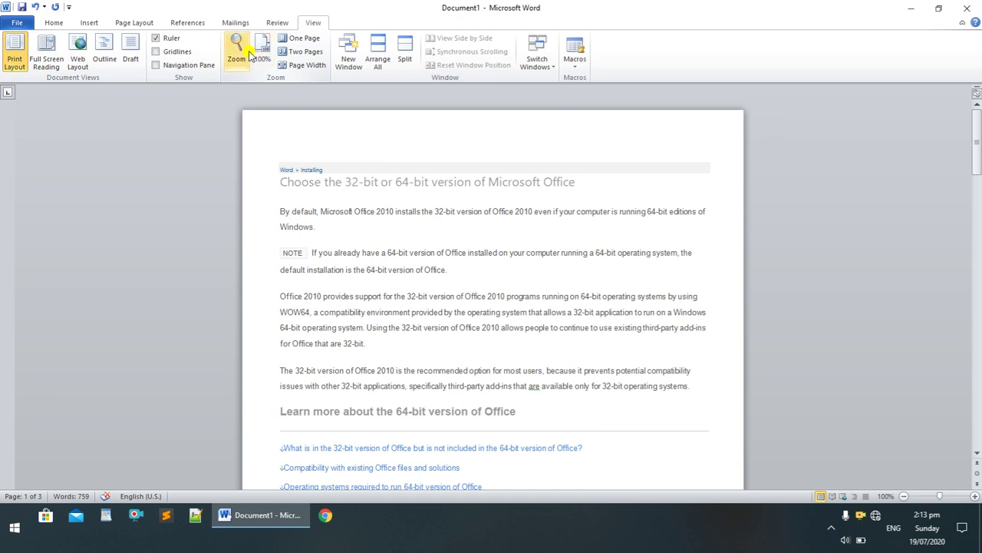
Step: Preview Page width and Text width, then apply a 2 x 4 Many pages zoom
click(247, 52)
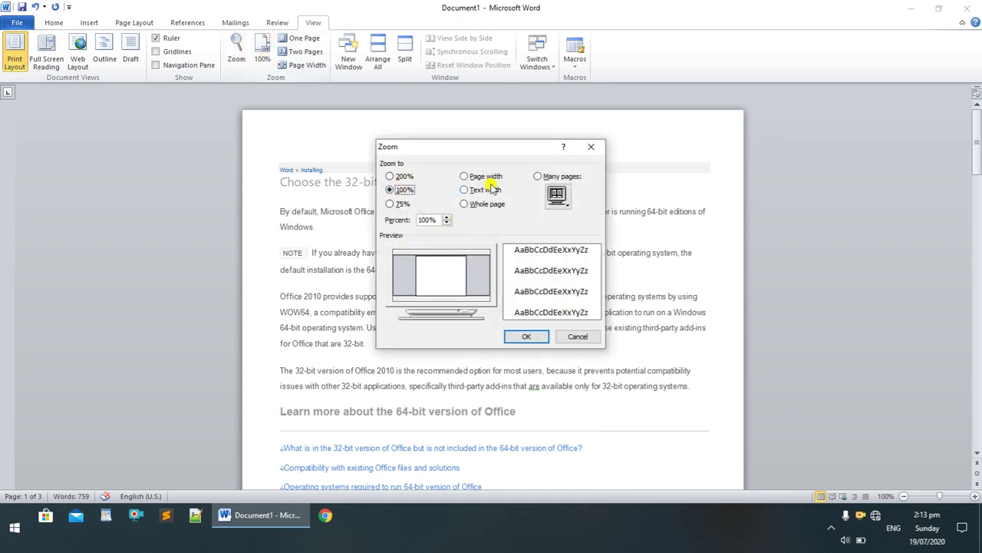
click(465, 177)
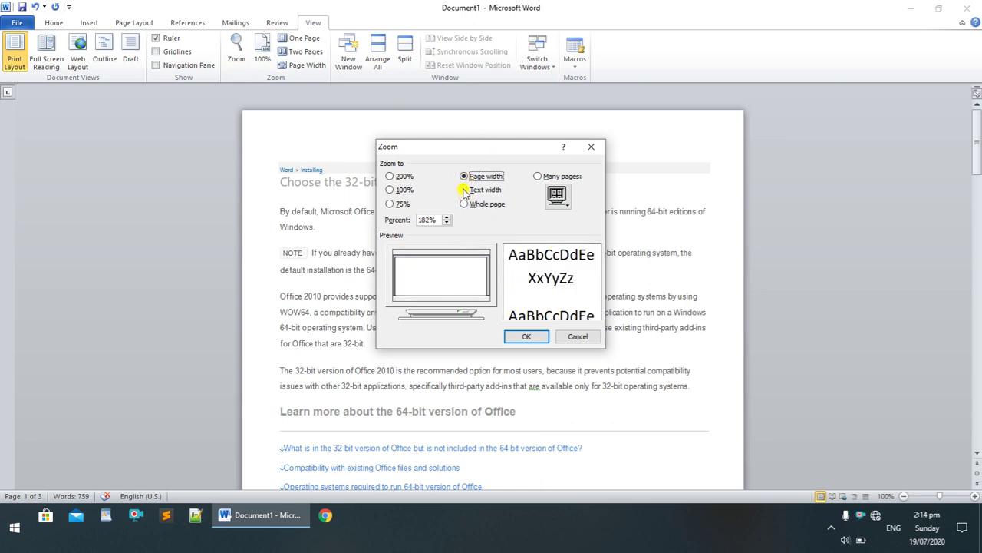
click(464, 190)
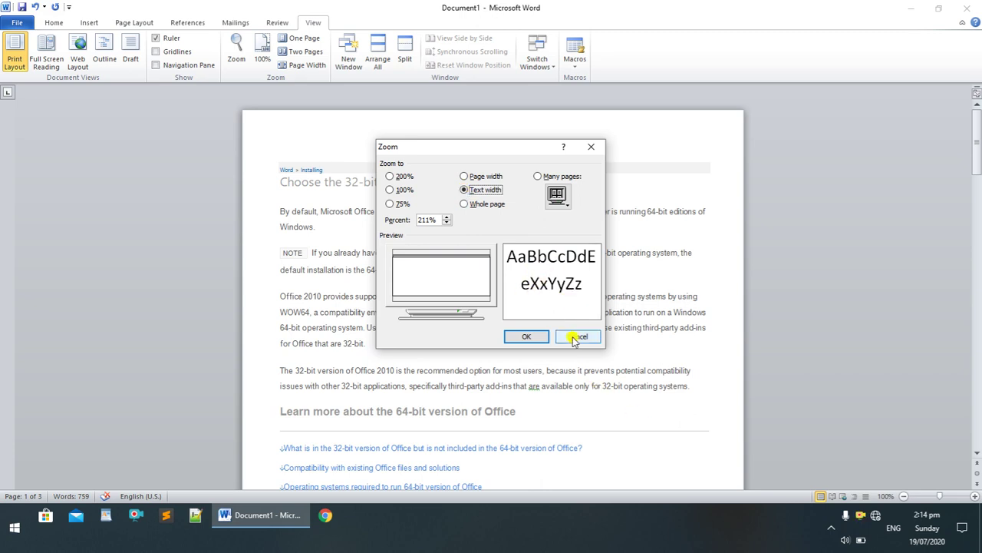
click(562, 201)
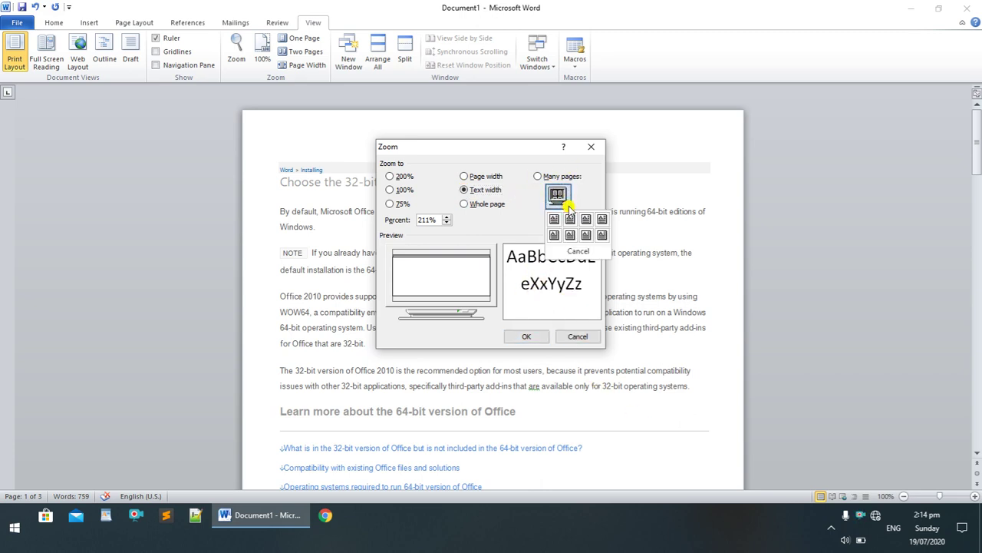
click(604, 236)
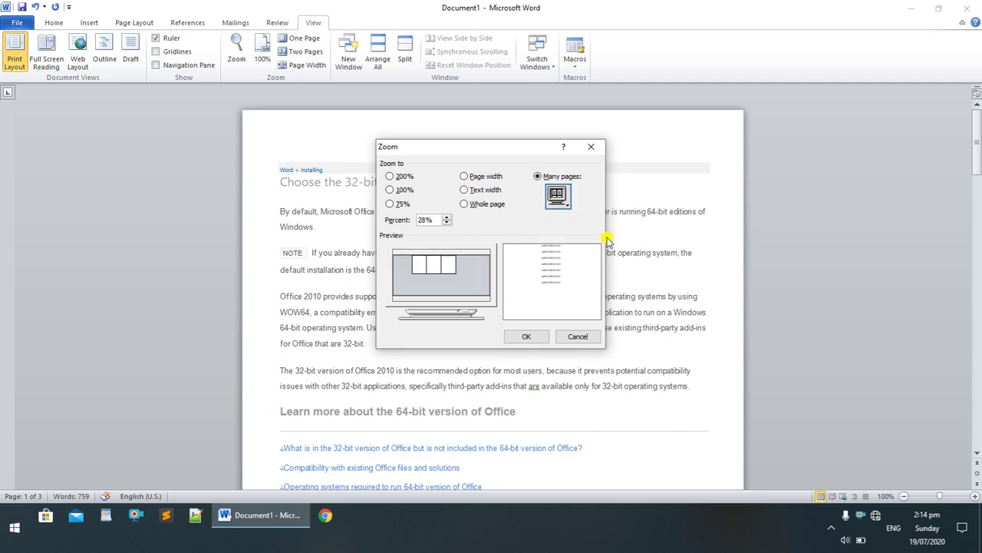
click(558, 195)
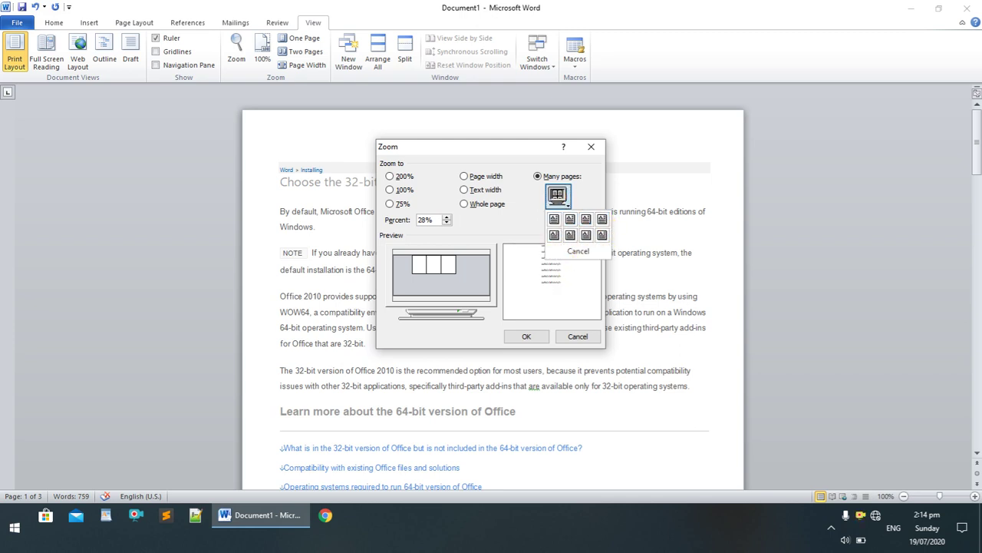
click(525, 337)
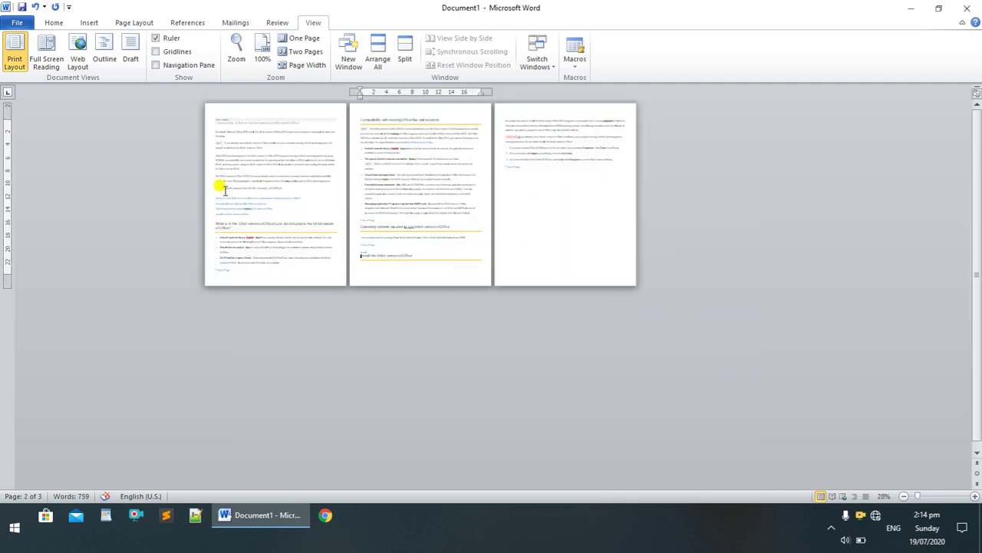
click(551, 216)
Step: Select and paste over the article text, then zoom to a single-page Many pages layout
drag(550, 216, 265, 193)
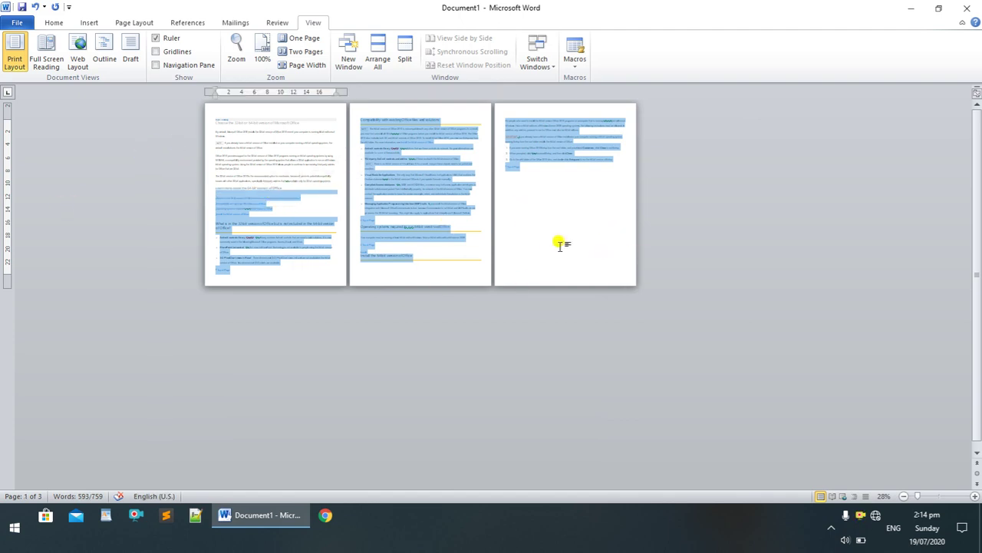
key(ctrl+v)
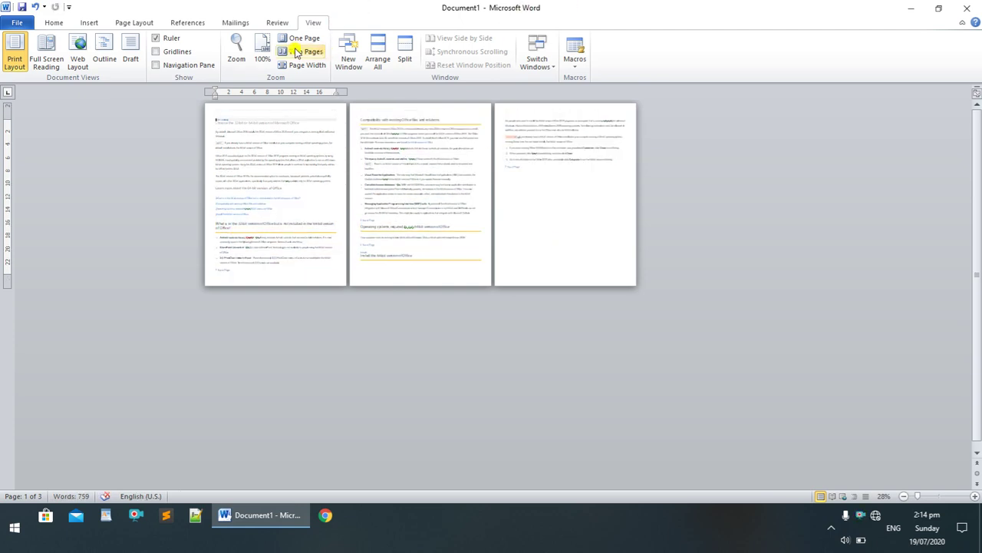
click(244, 63)
click(561, 200)
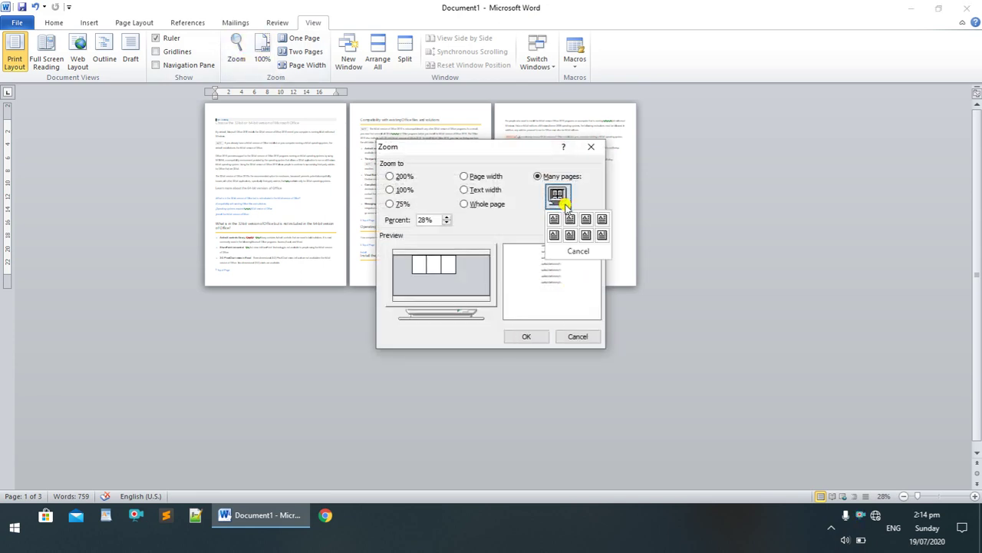
click(554, 220)
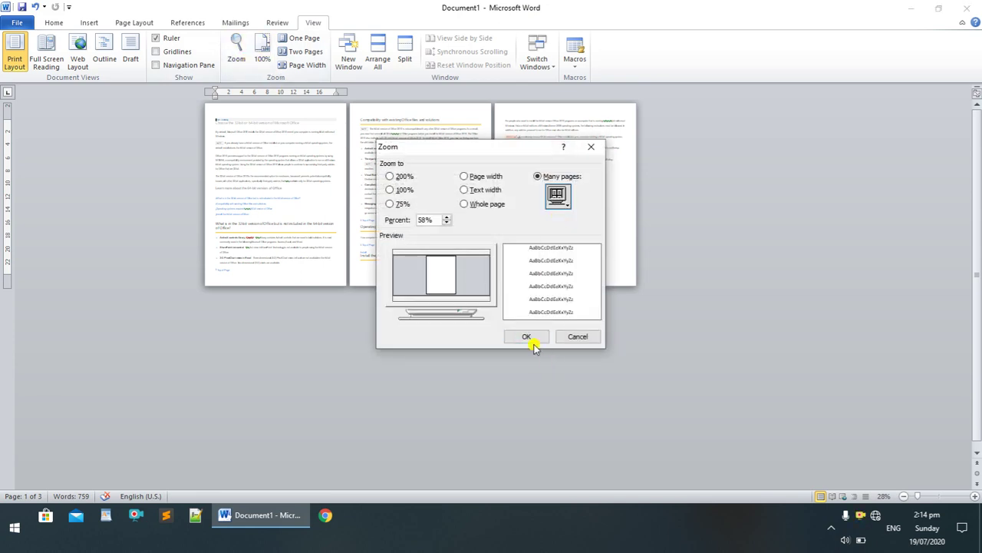
click(533, 342)
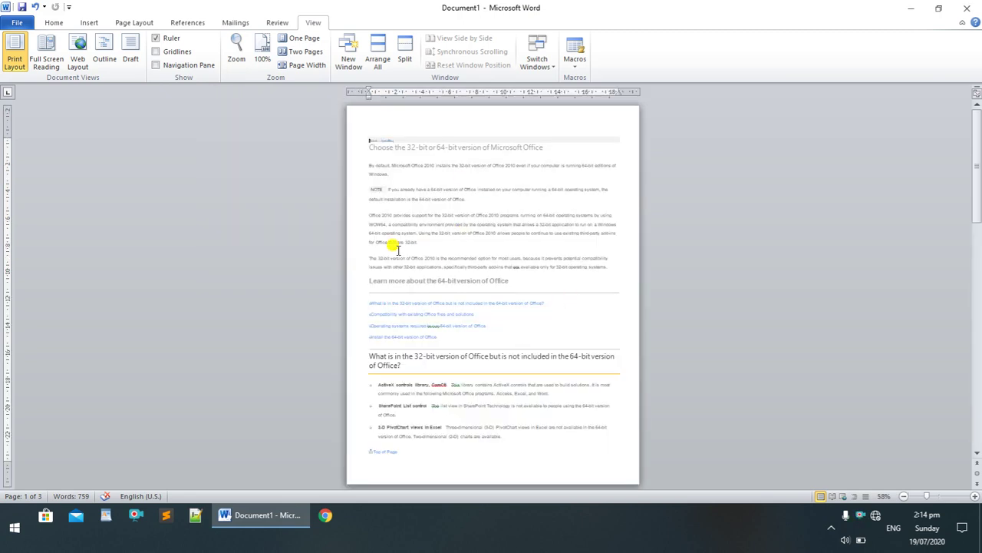
Step: Zoom the article to 200%, then reset it to 100%
click(236, 52)
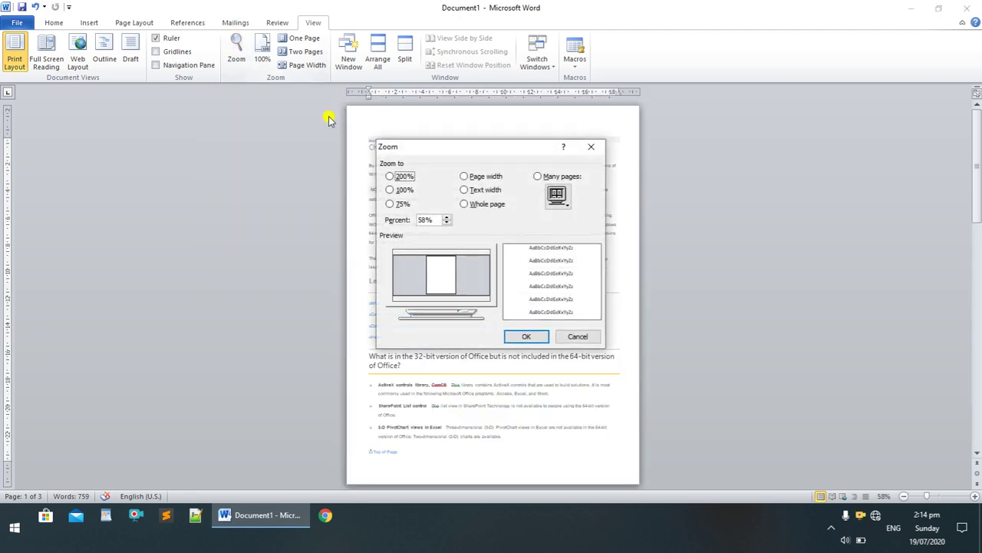
click(388, 177)
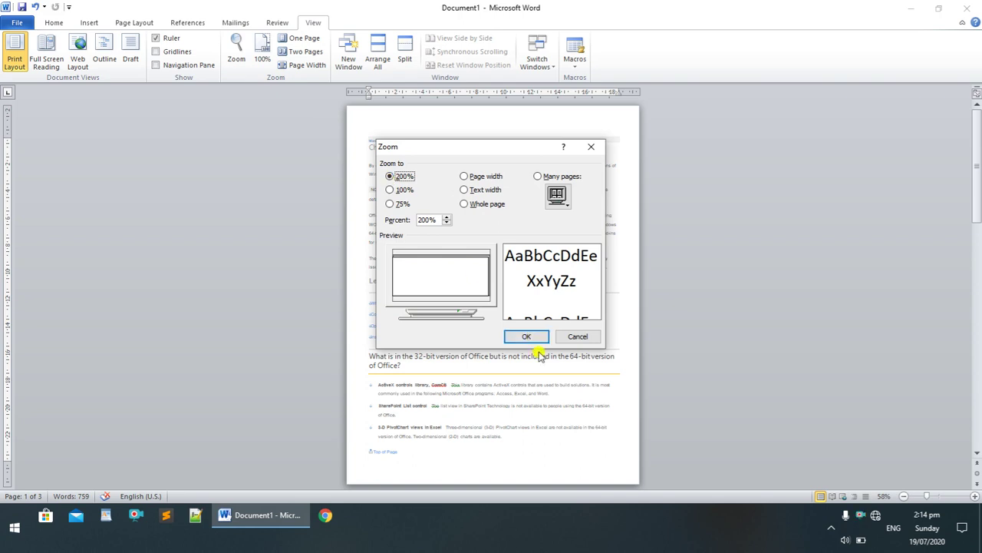
click(517, 333)
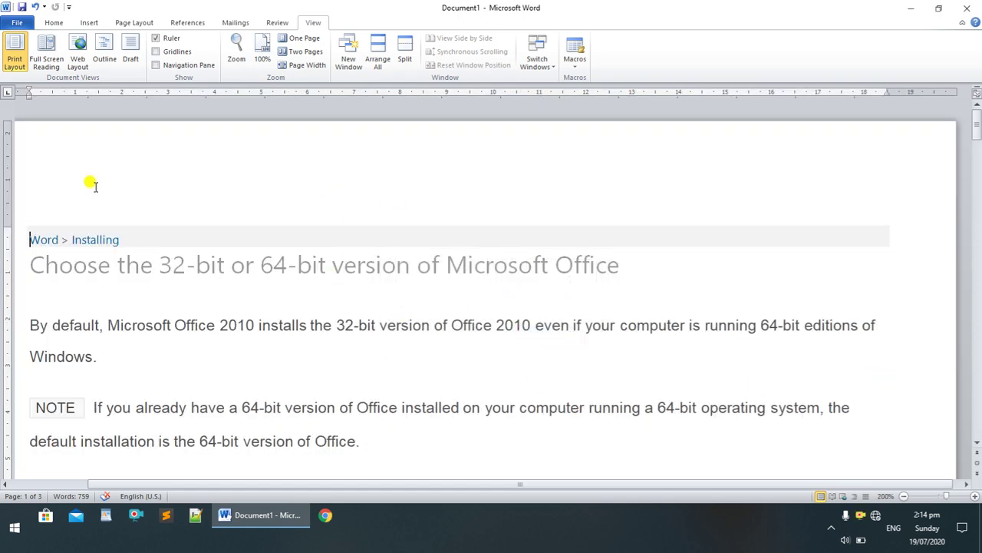
click(262, 58)
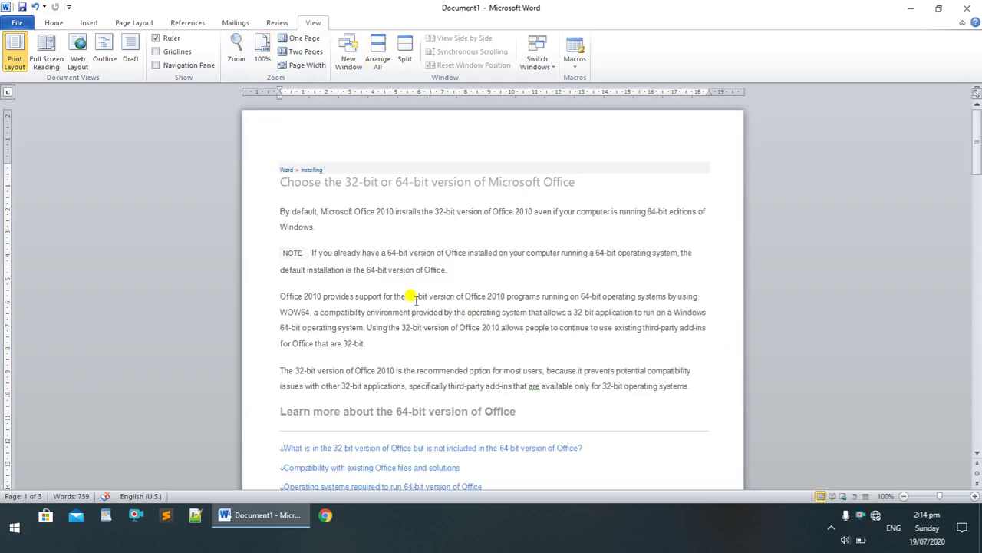
click(236, 49)
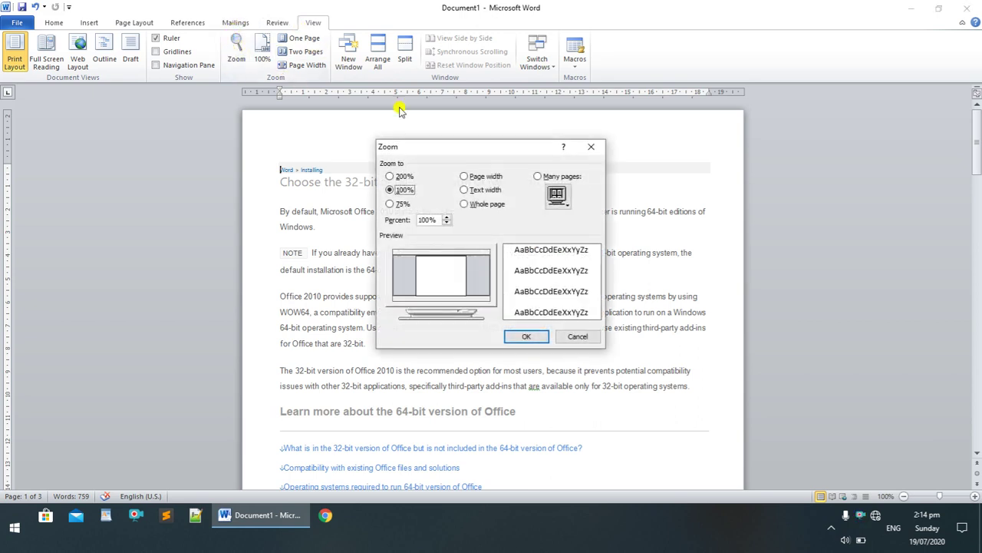
click(494, 193)
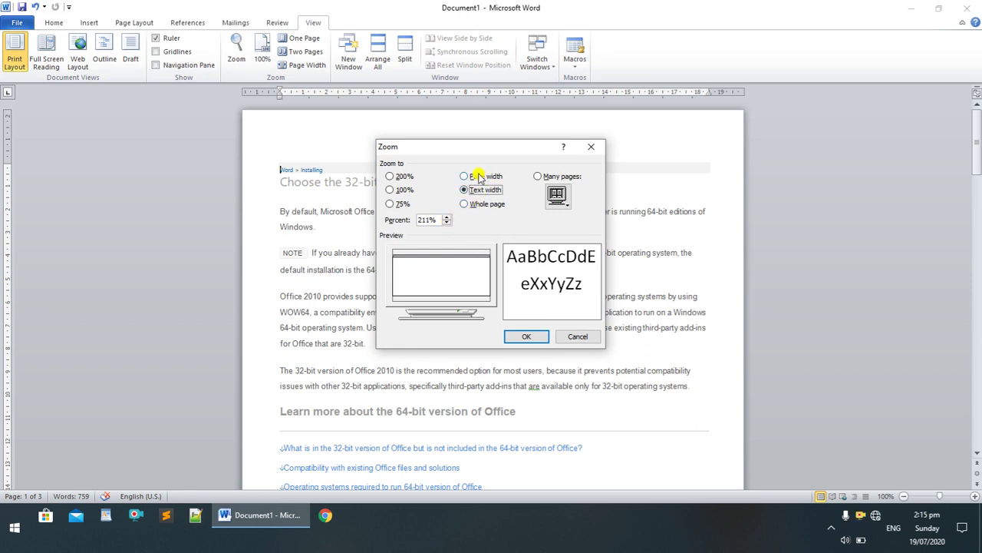
click(475, 176)
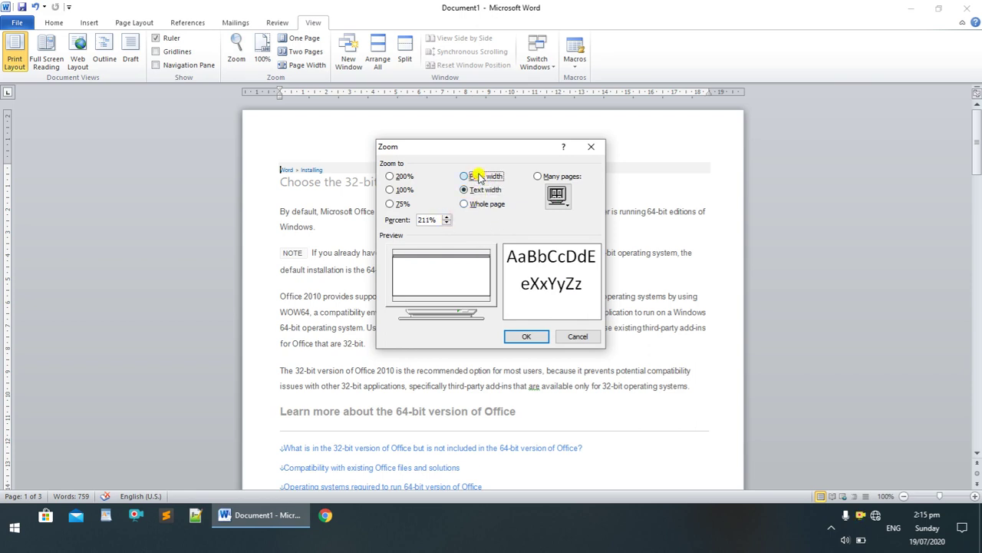
click(447, 217)
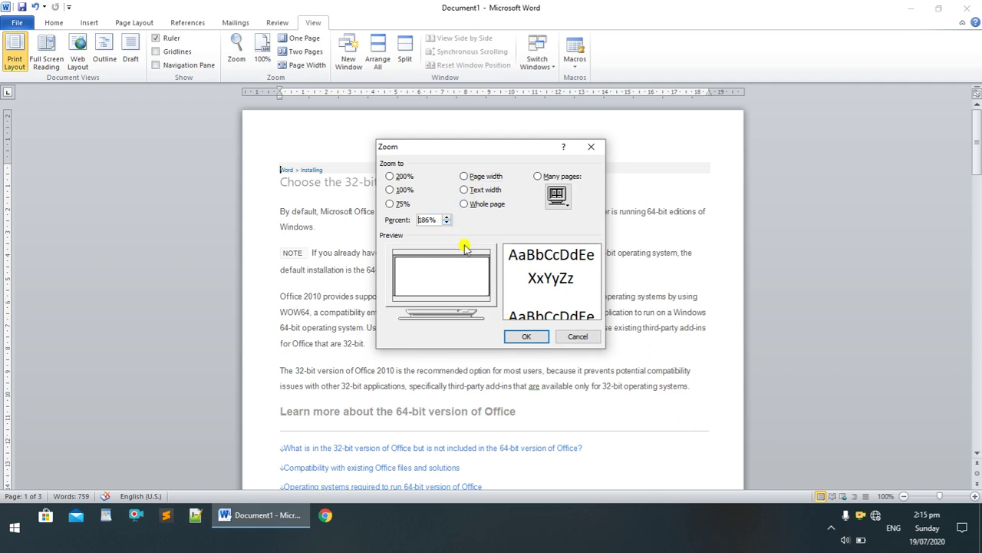
click(448, 217)
click(448, 224)
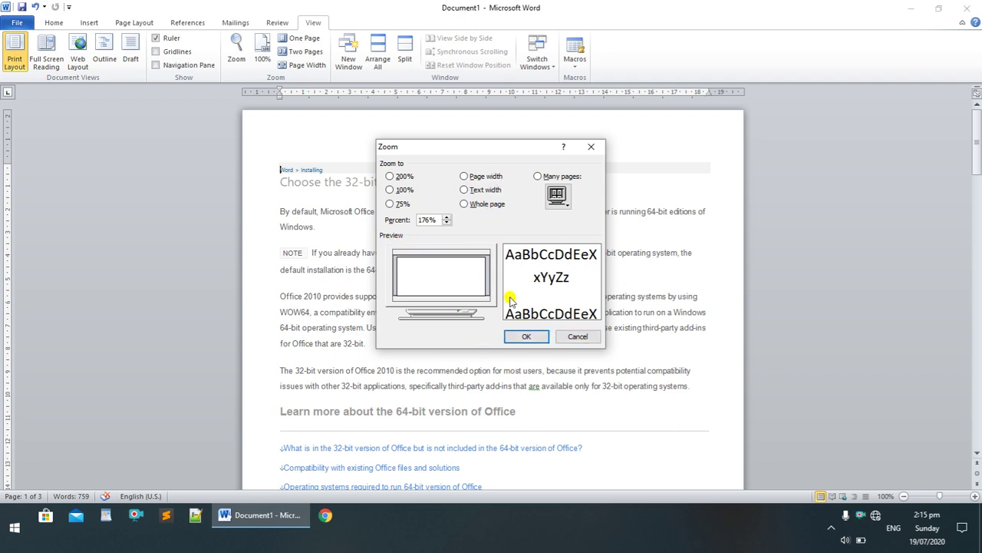
click(483, 189)
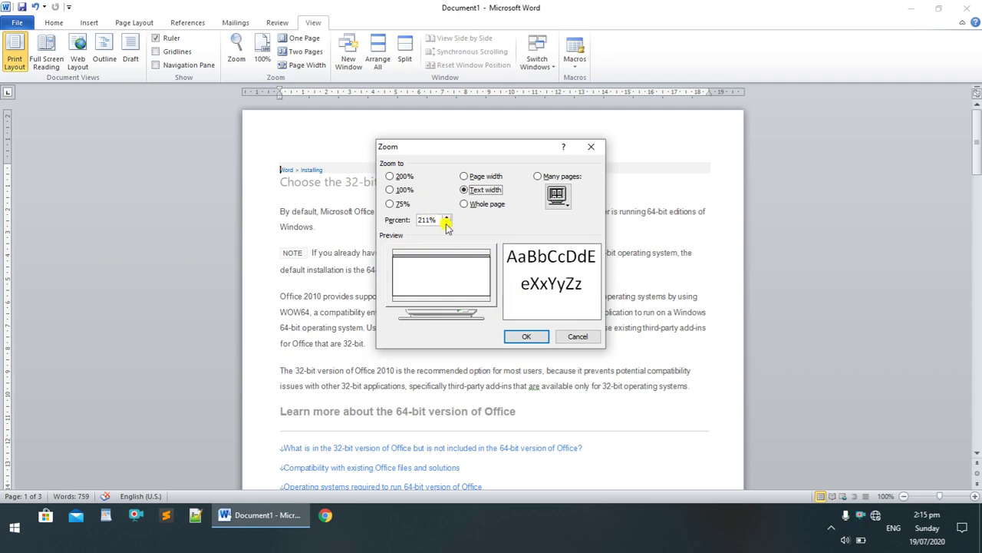
click(446, 224)
click(446, 224)
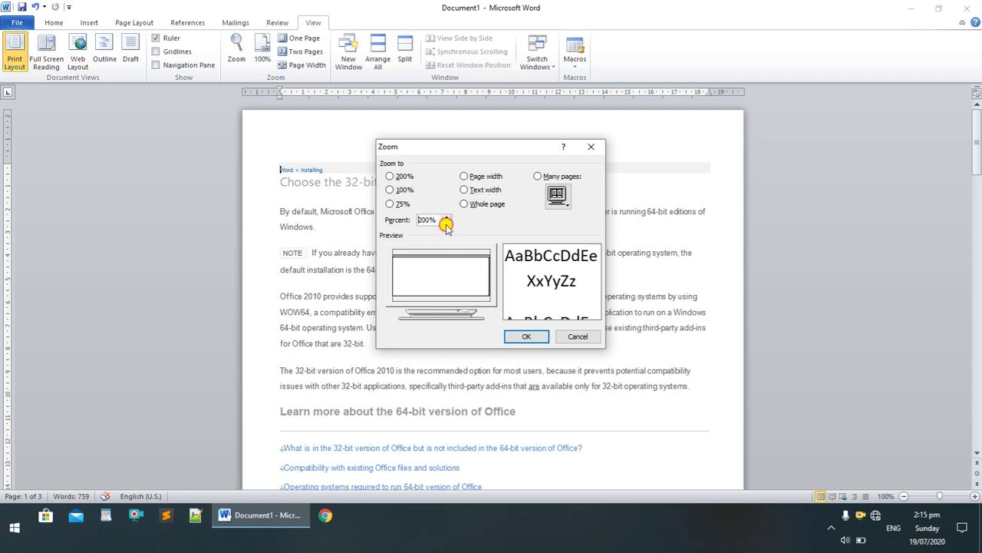
click(446, 224)
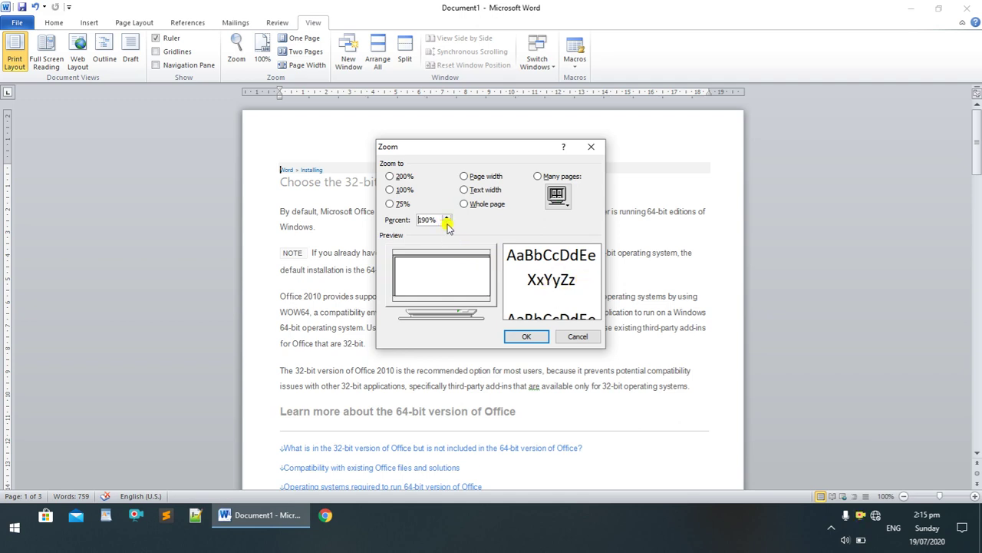
click(445, 225)
click(445, 224)
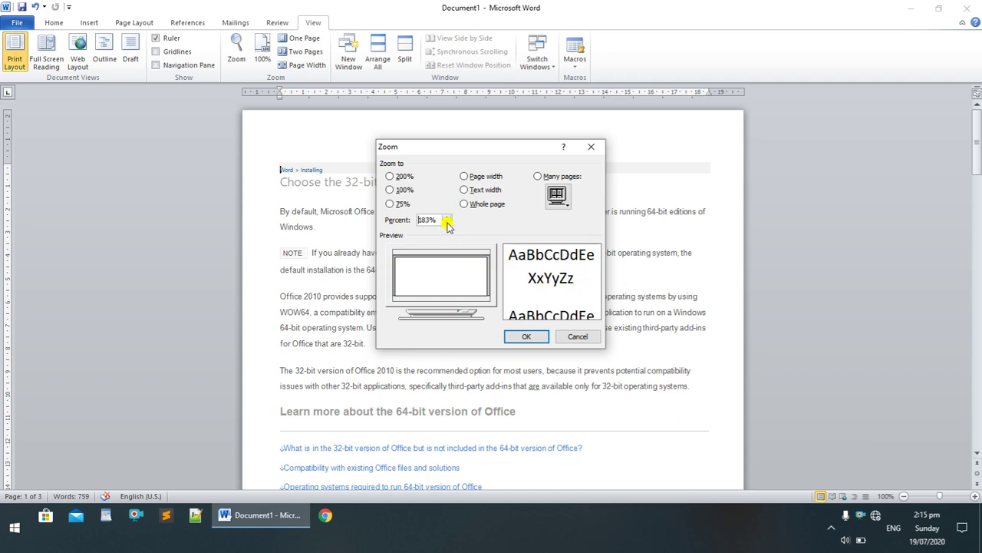
click(577, 337)
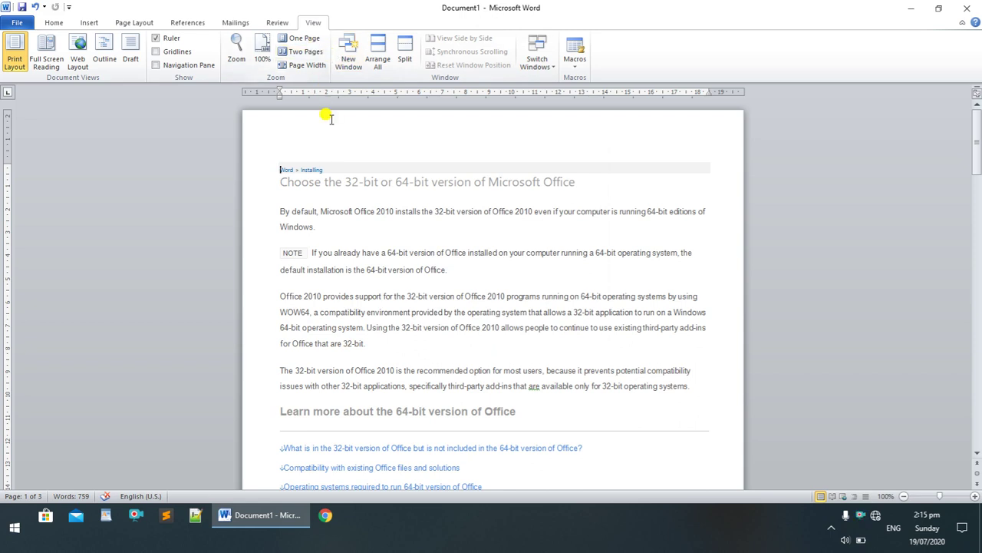
Step: Show One Page, scroll through the pages, then switch to Two Pages and Page Width
click(307, 43)
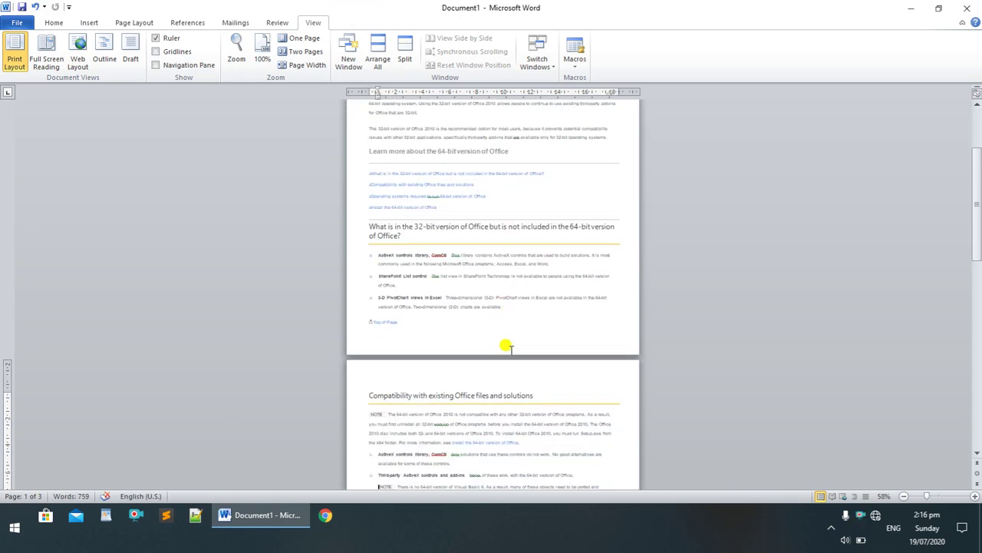
scroll(506, 347, down, 10)
scroll(506, 347, up, 10)
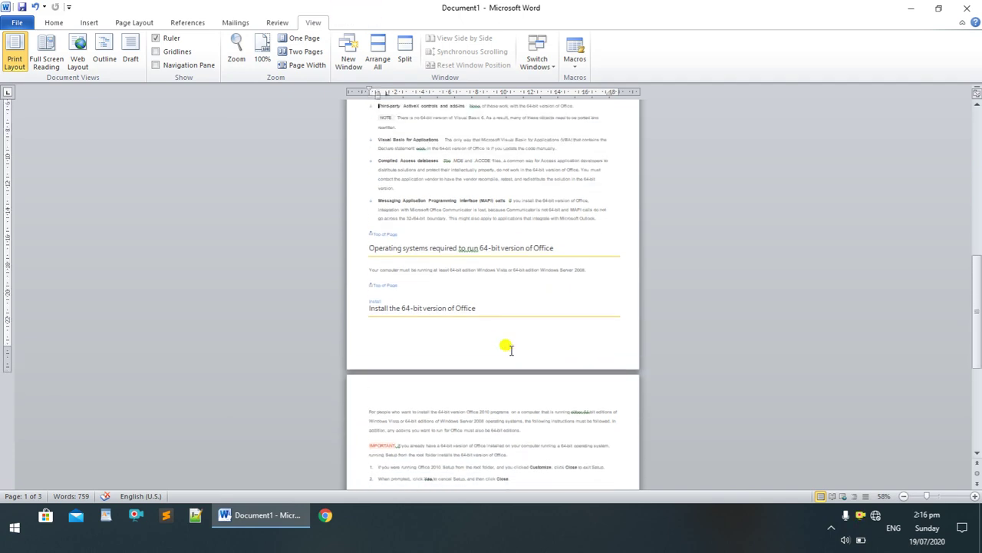
scroll(511, 351, up, 3)
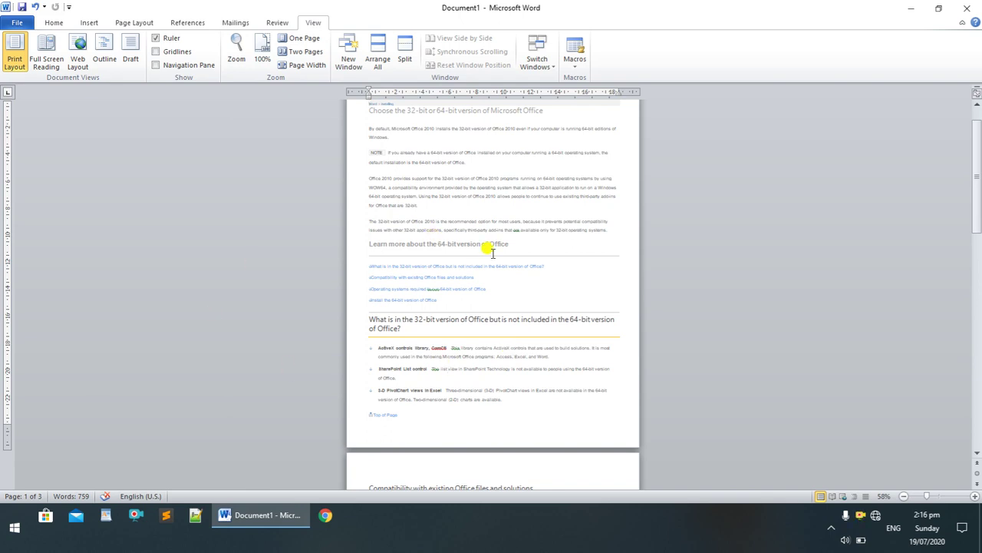
click(304, 51)
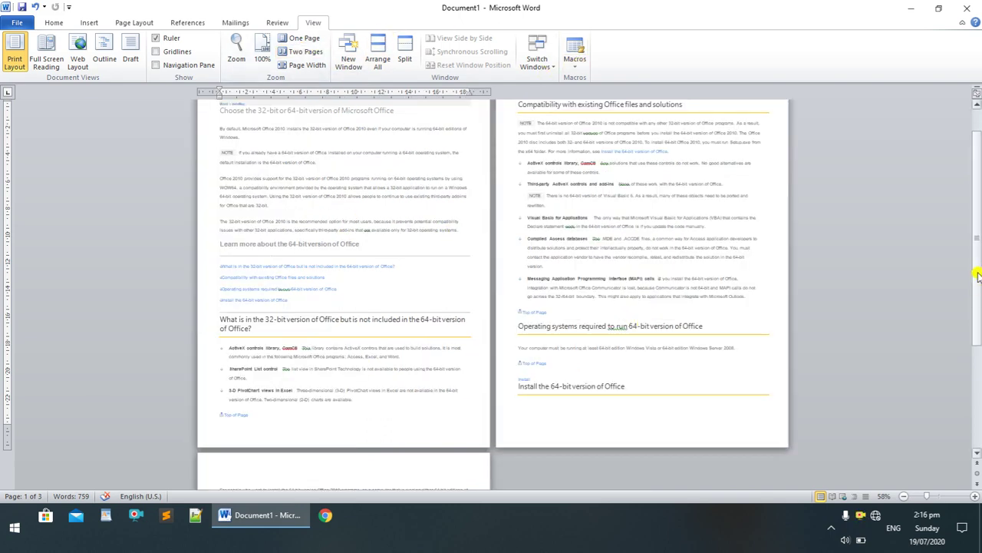
drag(977, 276, 977, 238)
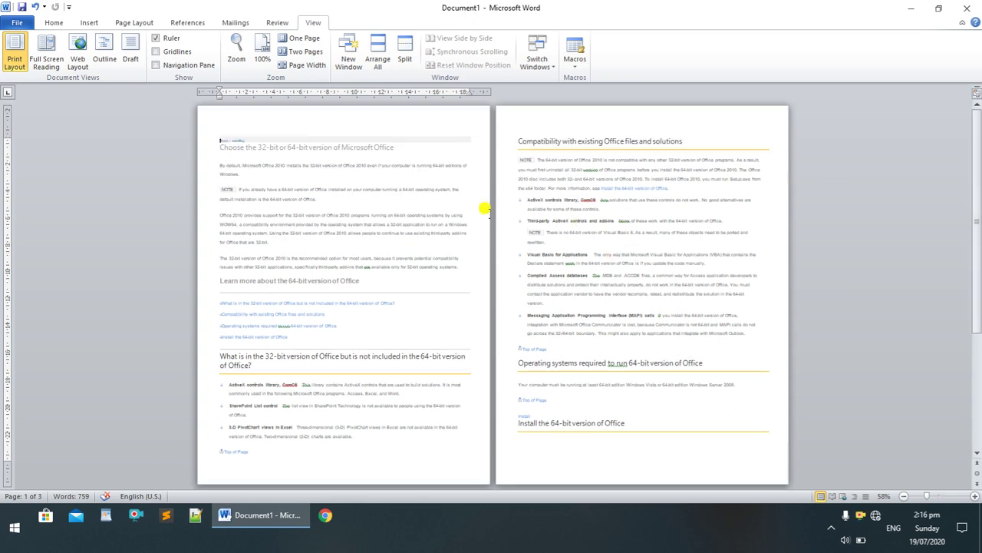
click(307, 66)
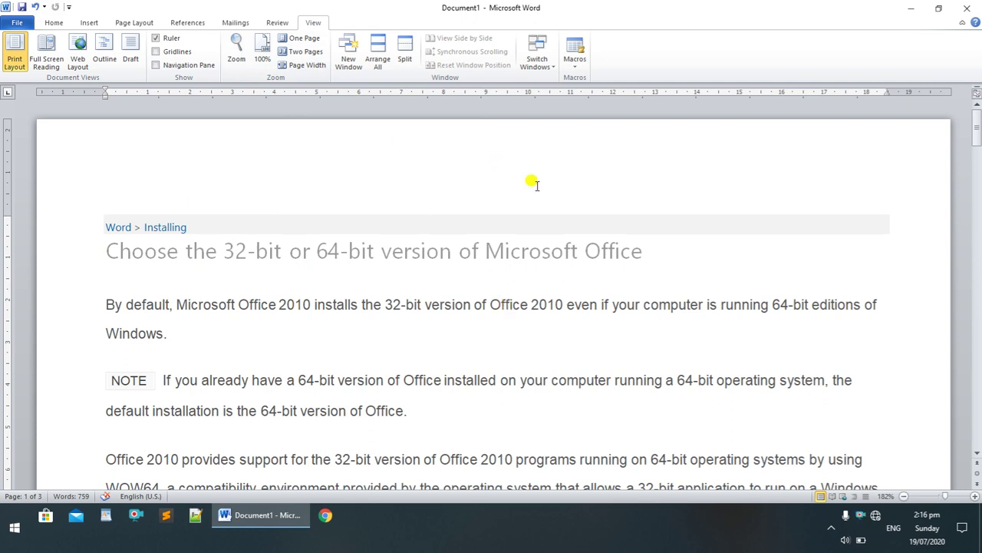
Step: Reset the zoom to 100% and place the cursor in the first paragraph
click(940, 497)
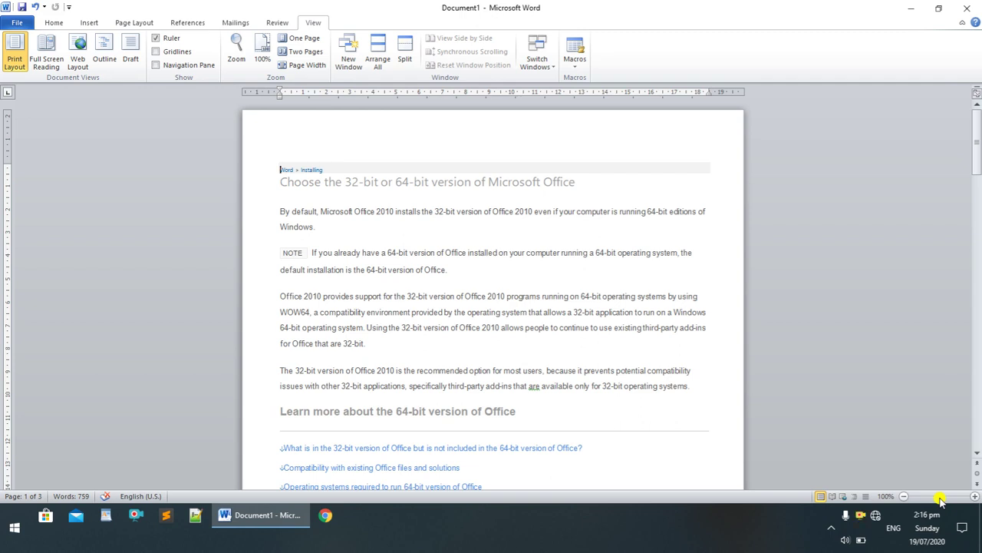
click(367, 211)
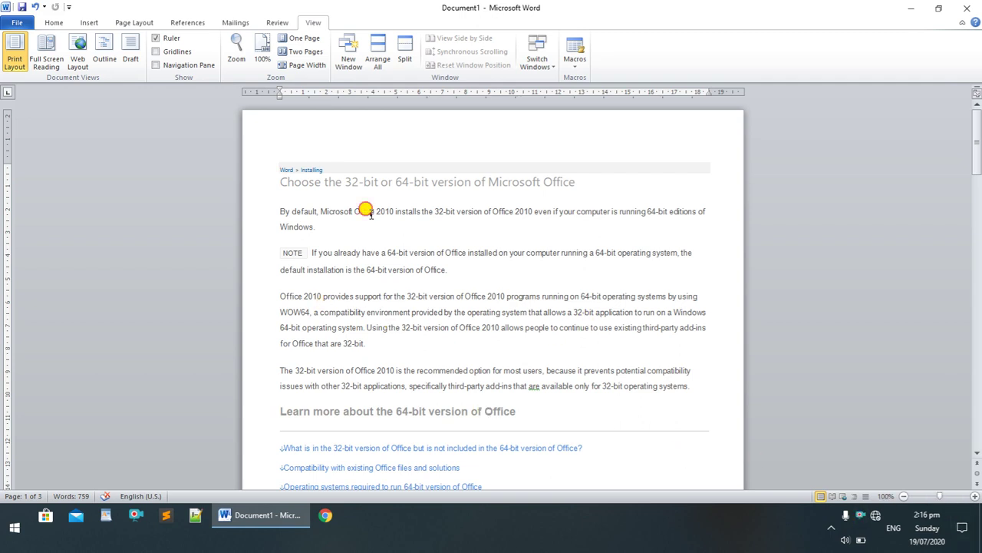